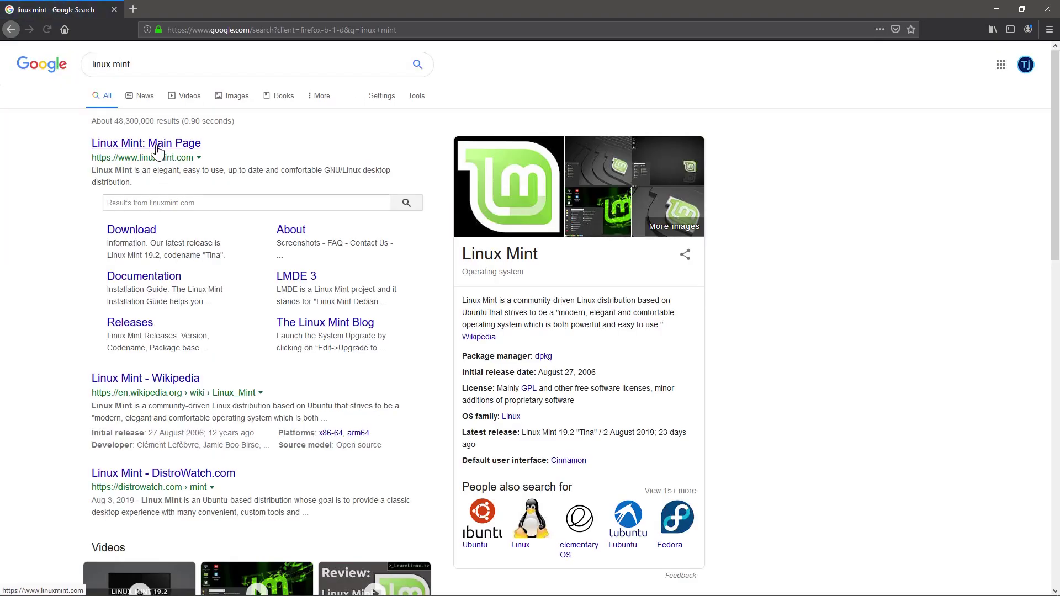
Go from the Linux Mint main page through Download to the MATE 64-bit edition page
{"action": "left_click", "coordinate": [157, 149]}
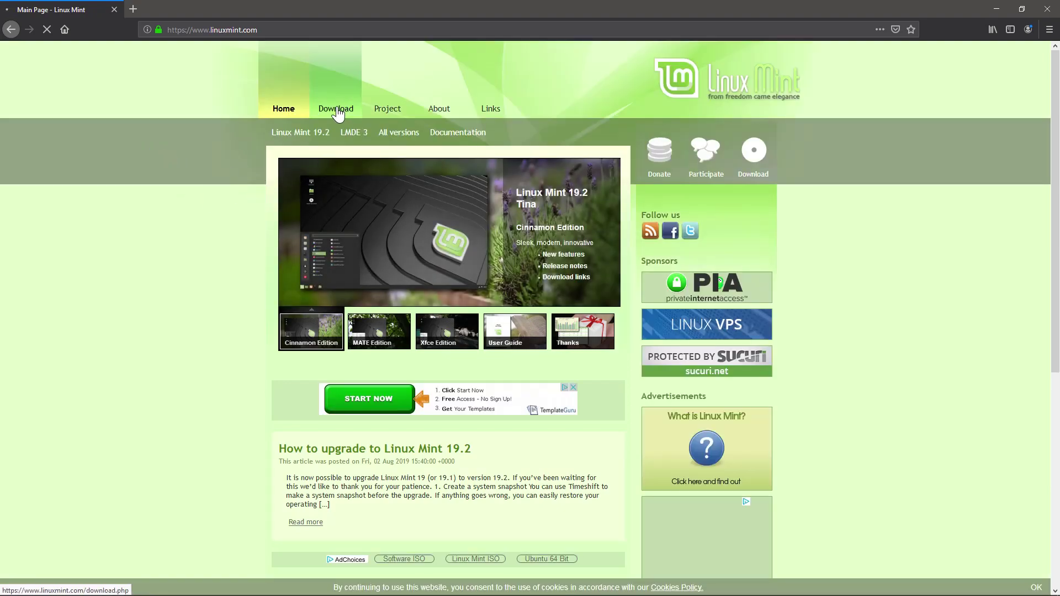
{"action": "left_click", "coordinate": [336, 108]}
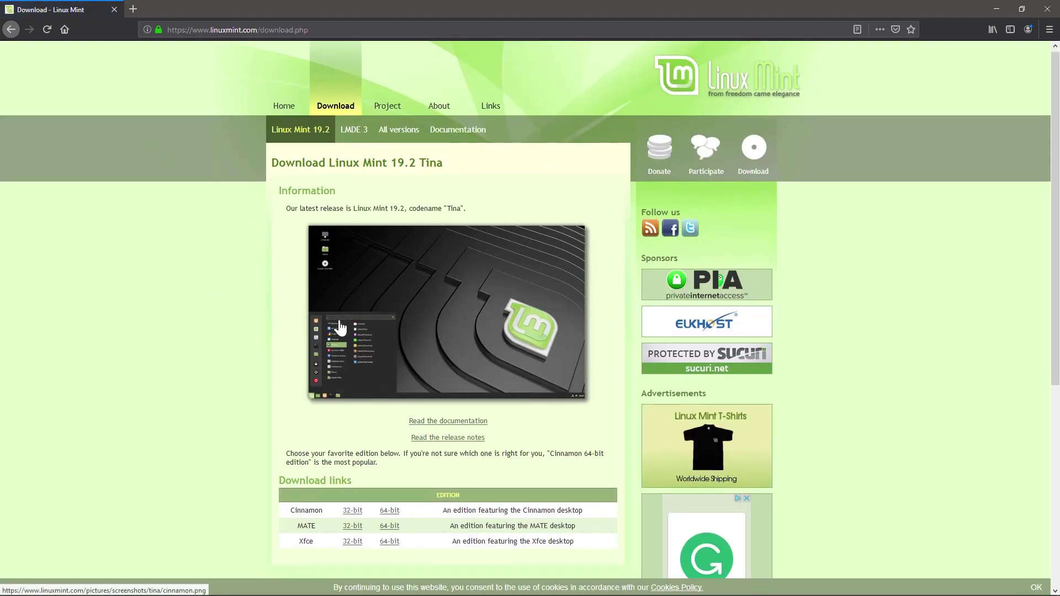
{"action": "scroll", "coordinate": [360, 324], "scroll_direction": "down", "scroll_amount": 3}
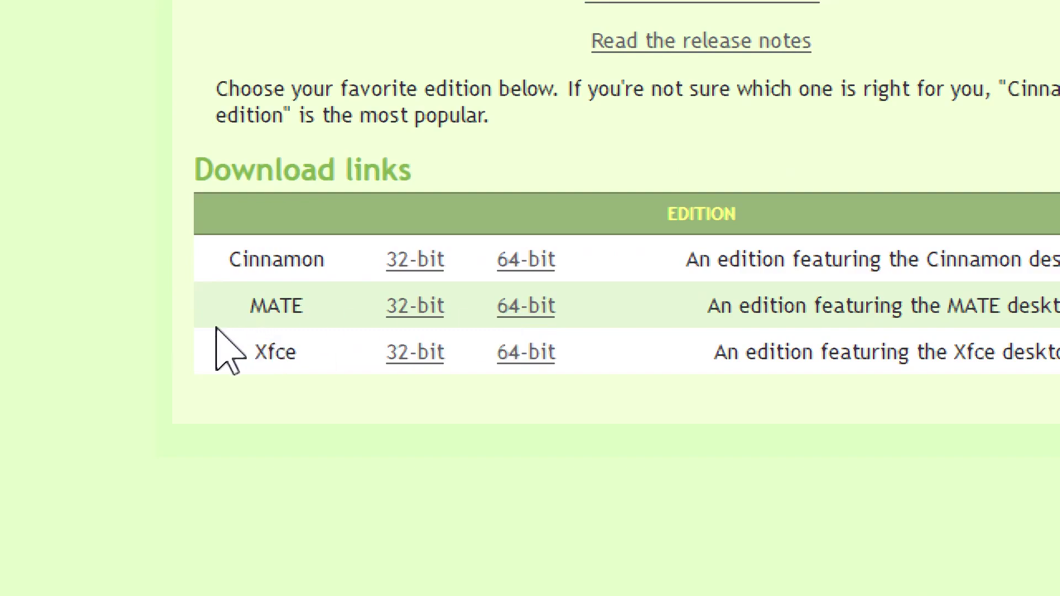
{"action": "left_click", "coordinate": [527, 306]}
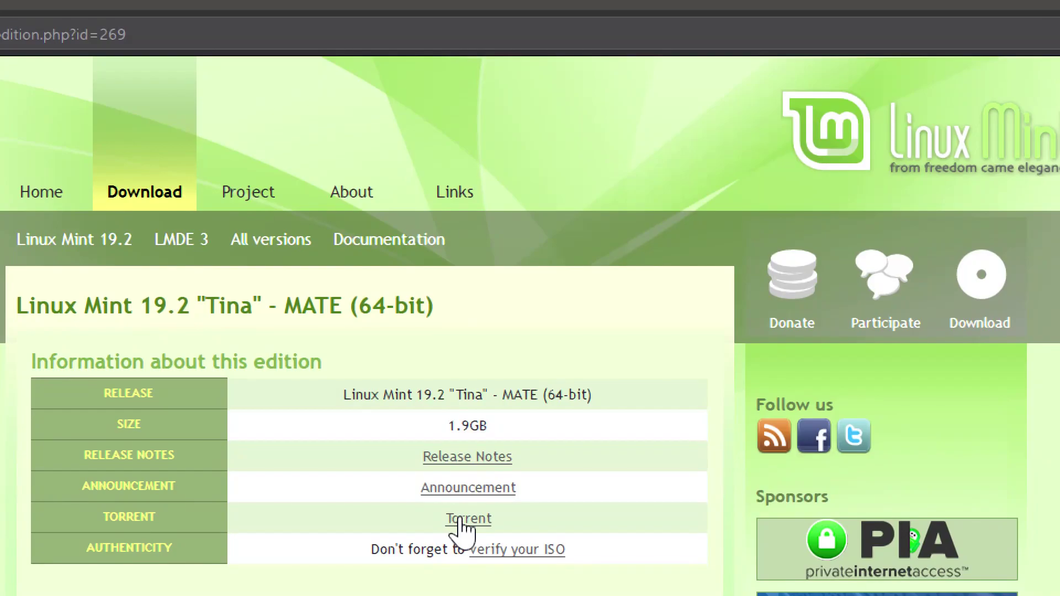
{"action": "scroll", "coordinate": [458, 530], "scroll_direction": "down", "scroll_amount": 2}
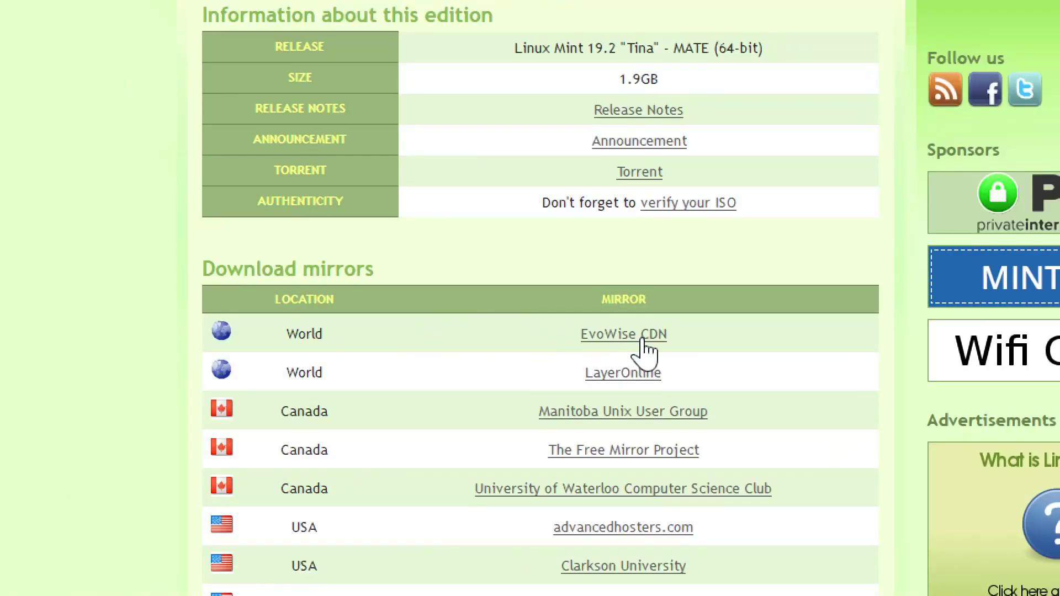
{"action": "scroll", "coordinate": [646, 348], "scroll_direction": "down", "scroll_amount": 2}
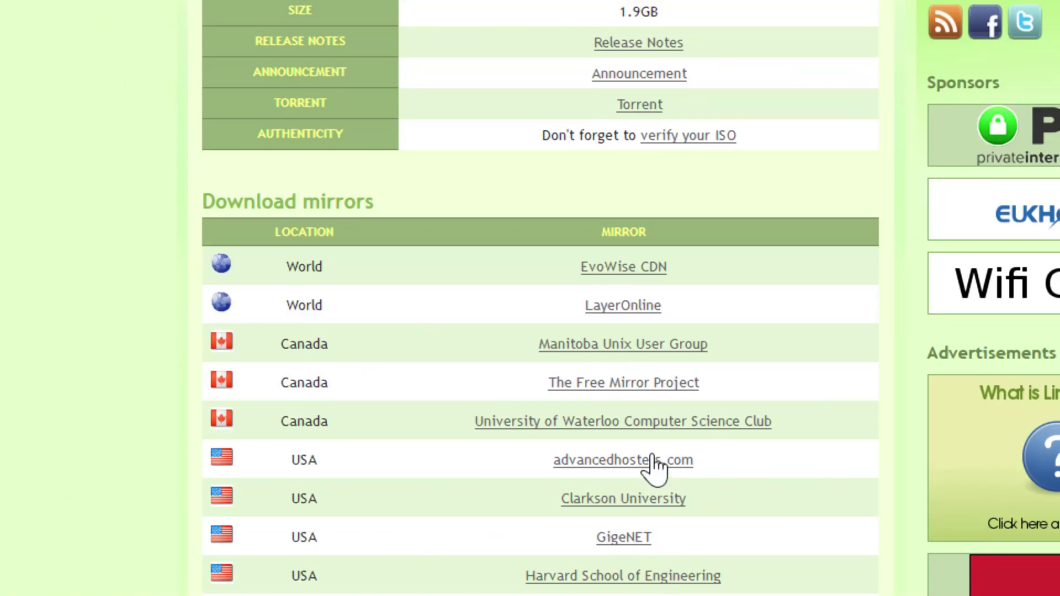
{"action": "scroll", "coordinate": [630, 448], "scroll_direction": "down", "scroll_amount": 1}
{"action": "scroll", "coordinate": [622, 356], "scroll_direction": "down", "scroll_amount": 1}
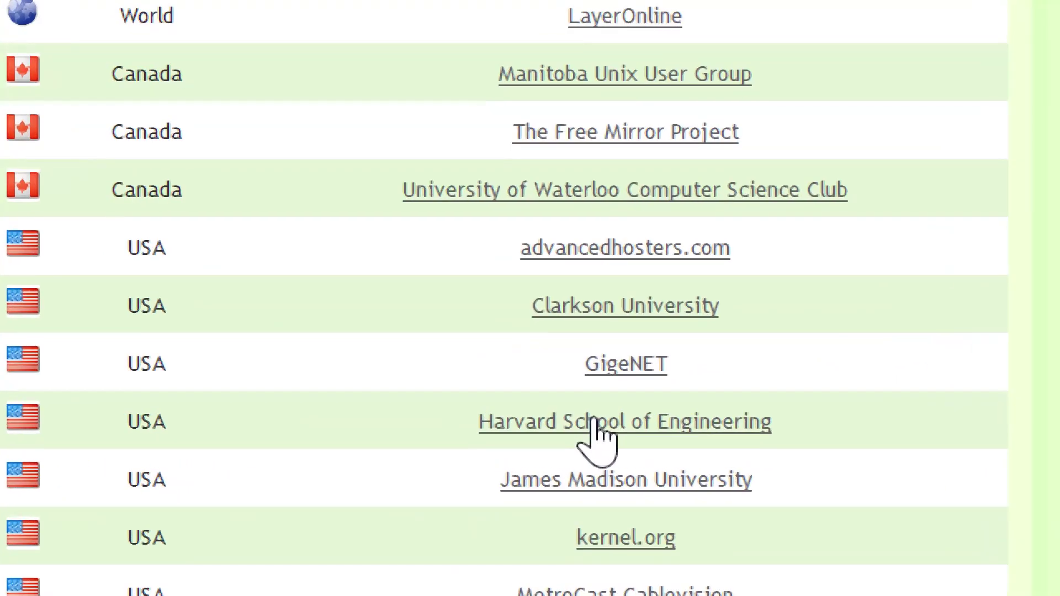
{"action": "scroll", "coordinate": [599, 434], "scroll_direction": "down", "scroll_amount": 1}
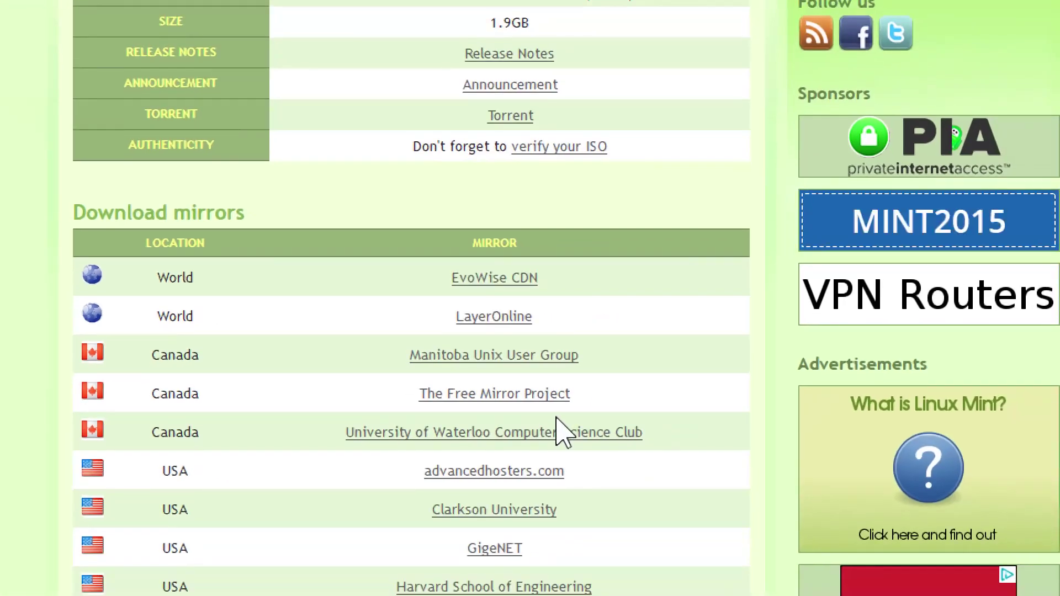
{"action": "scroll", "coordinate": [546, 424], "scroll_direction": "down", "scroll_amount": 4}
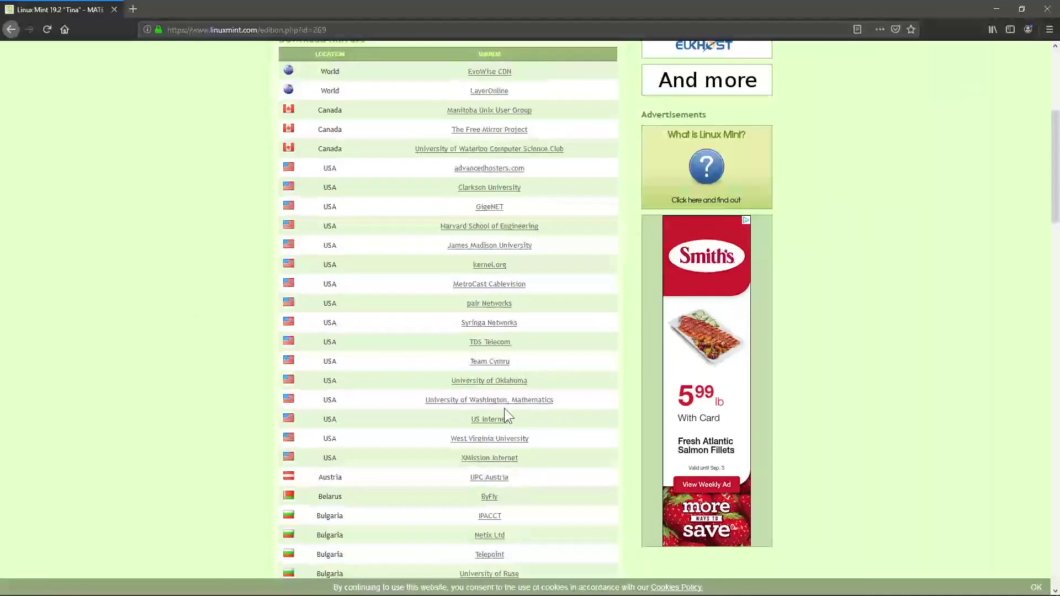
{"action": "scroll", "coordinate": [504, 407], "scroll_direction": "down", "scroll_amount": 5}
{"action": "scroll", "coordinate": [497, 391], "scroll_direction": "down", "scroll_amount": 5}
{"action": "scroll", "coordinate": [494, 390], "scroll_direction": "down", "scroll_amount": 4}
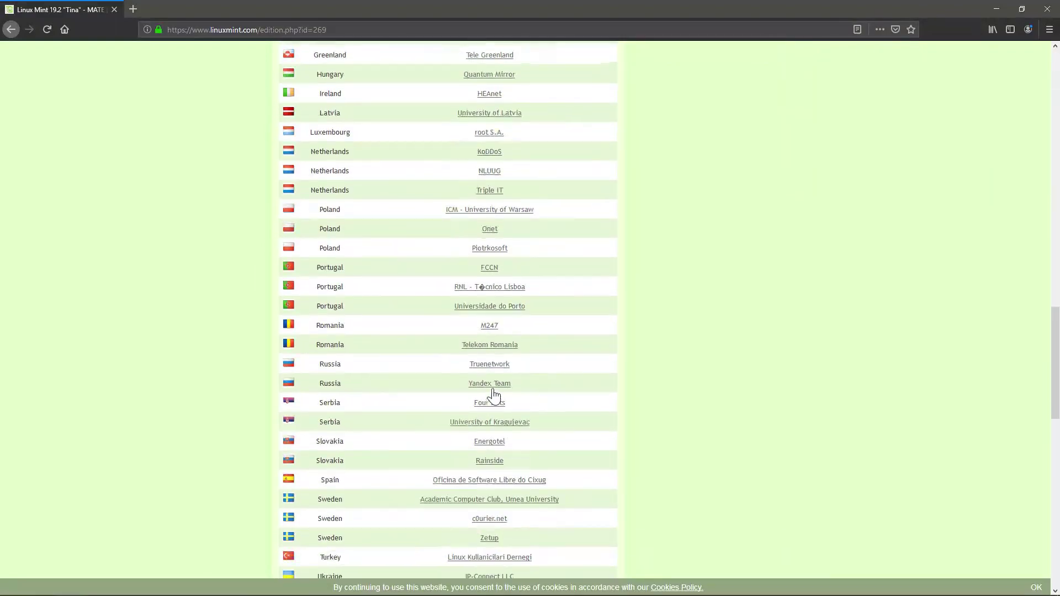
{"action": "scroll", "coordinate": [493, 394], "scroll_direction": "up", "scroll_amount": 5}
{"action": "scroll", "coordinate": [493, 391], "scroll_direction": "up", "scroll_amount": 5}
{"action": "scroll", "coordinate": [492, 390], "scroll_direction": "up", "scroll_amount": 4}
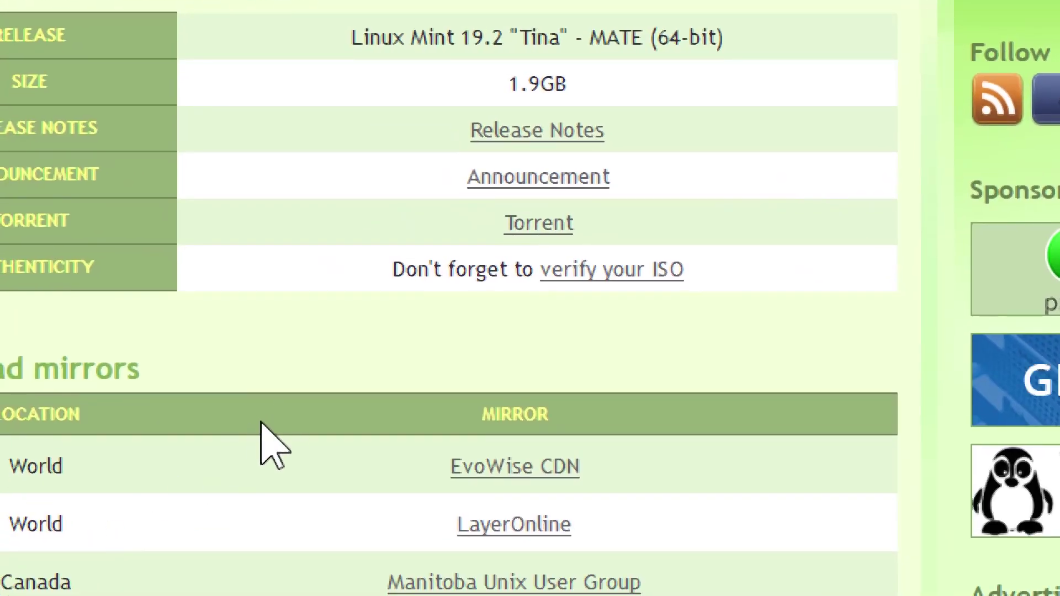
{"action": "scroll", "coordinate": [274, 448], "scroll_direction": "down", "scroll_amount": 3}
{"action": "scroll", "coordinate": [273, 447], "scroll_direction": "down", "scroll_amount": 3}
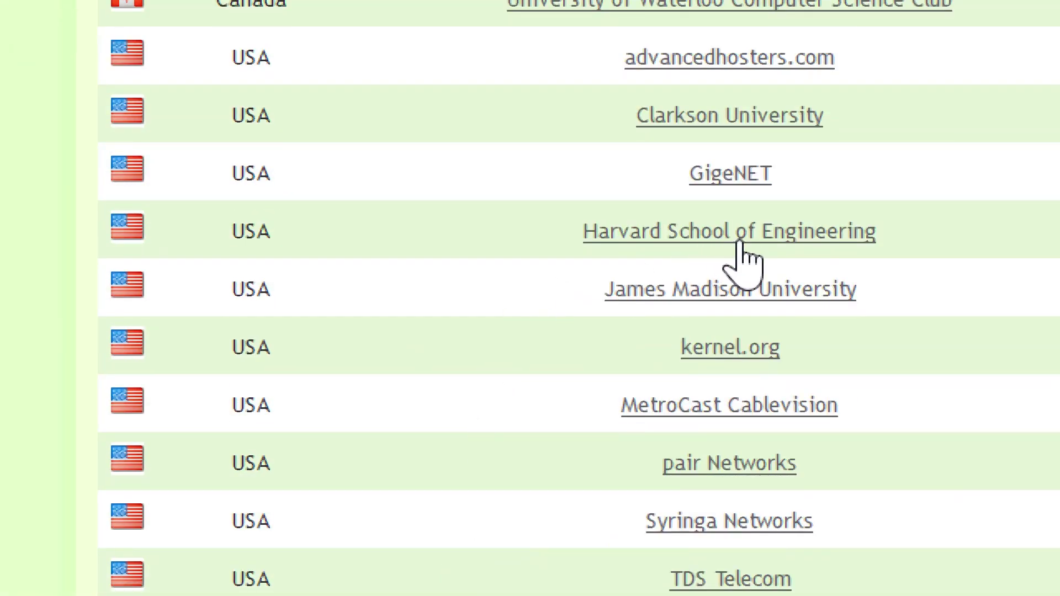
{"action": "scroll", "coordinate": [746, 273], "scroll_direction": "down", "scroll_amount": 1}
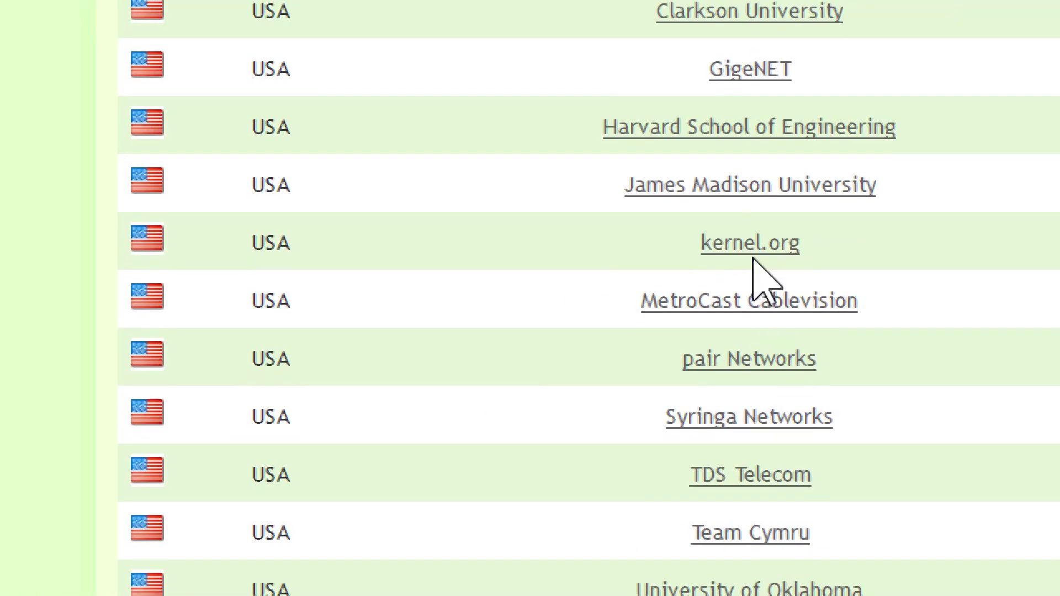
Save linuxmint-19.2-mate-64bit.iso from the Harvard mirror and view its download progress
{"action": "left_click", "coordinate": [687, 133]}
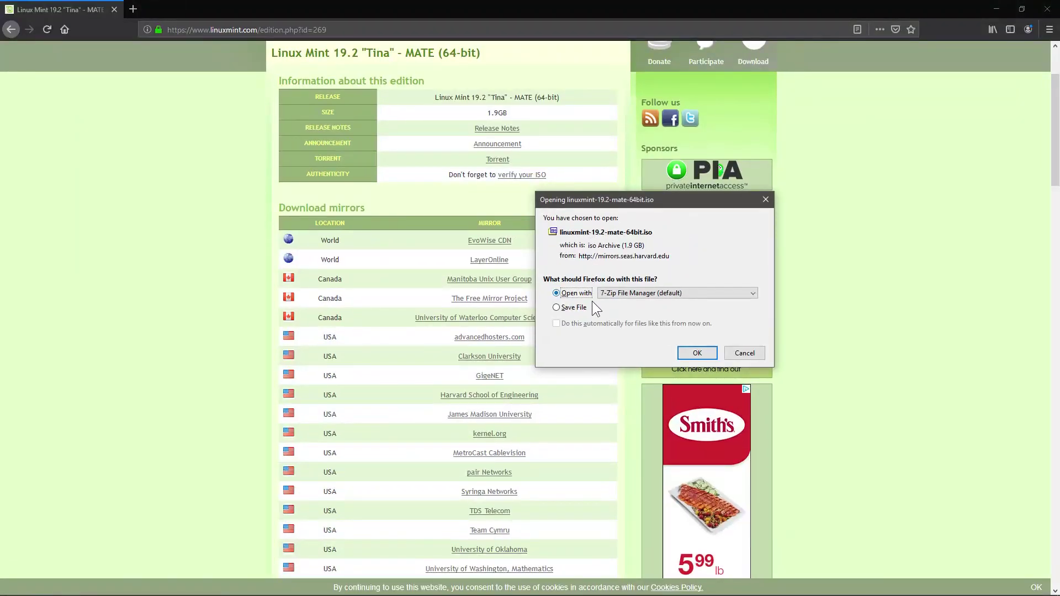
{"action": "left_click", "coordinate": [697, 353]}
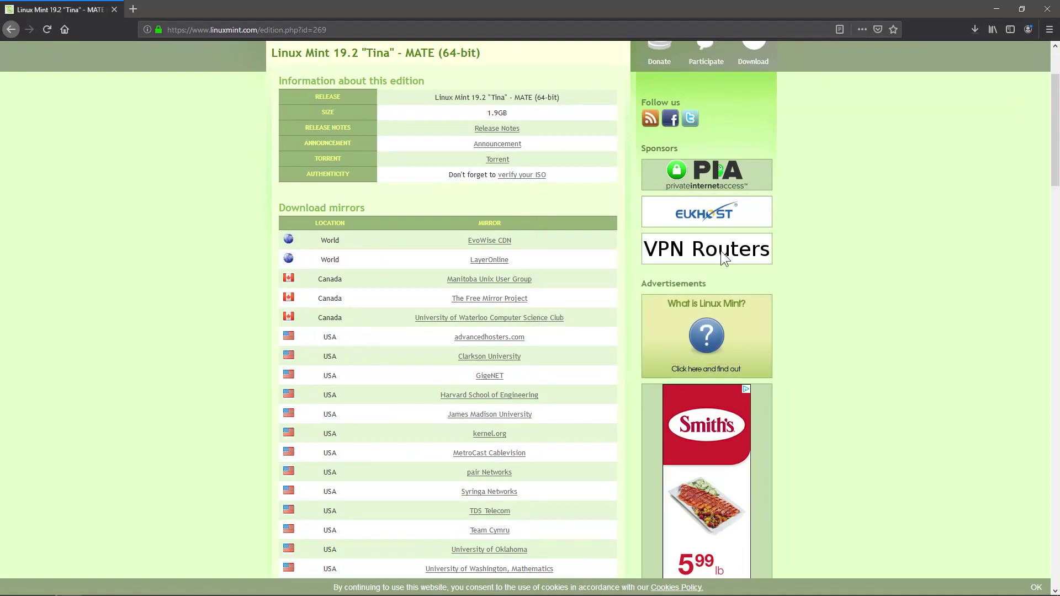
{"action": "left_click", "coordinate": [975, 29]}
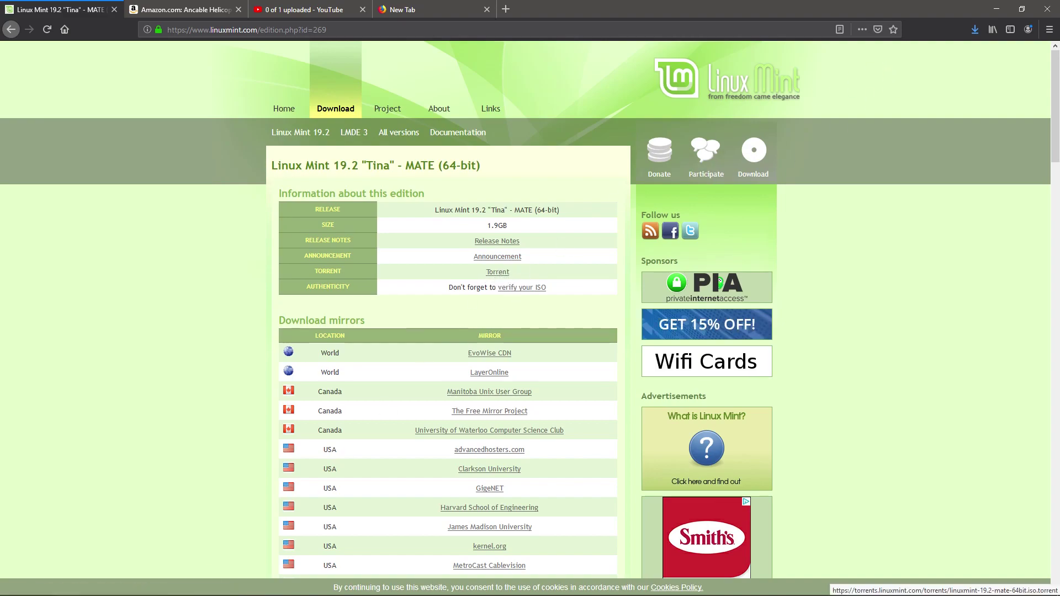
{"action": "left_click", "coordinate": [177, 586]}
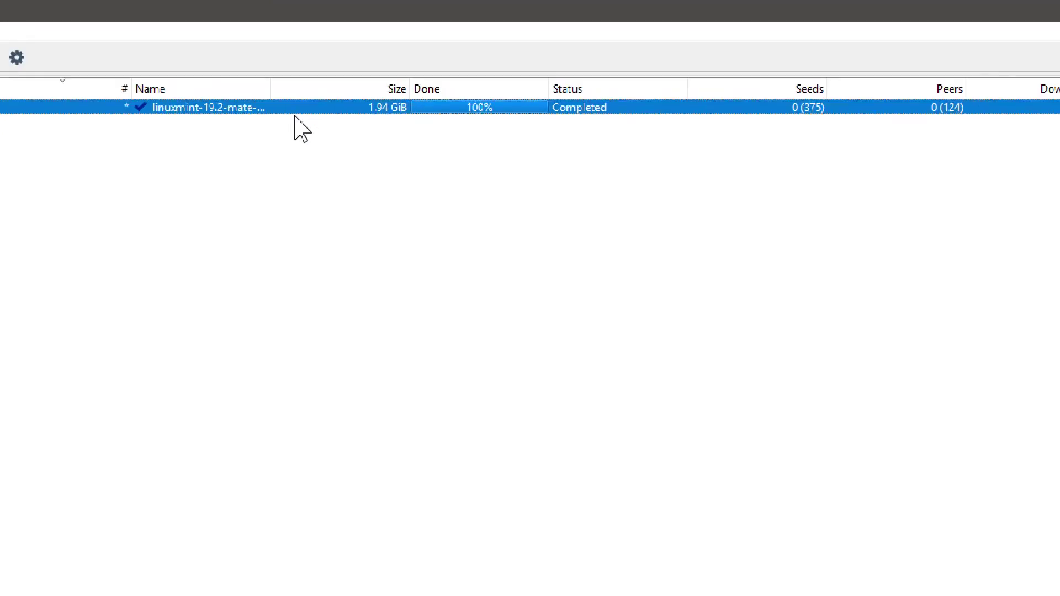
{"action": "left_click", "coordinate": [988, 5]}
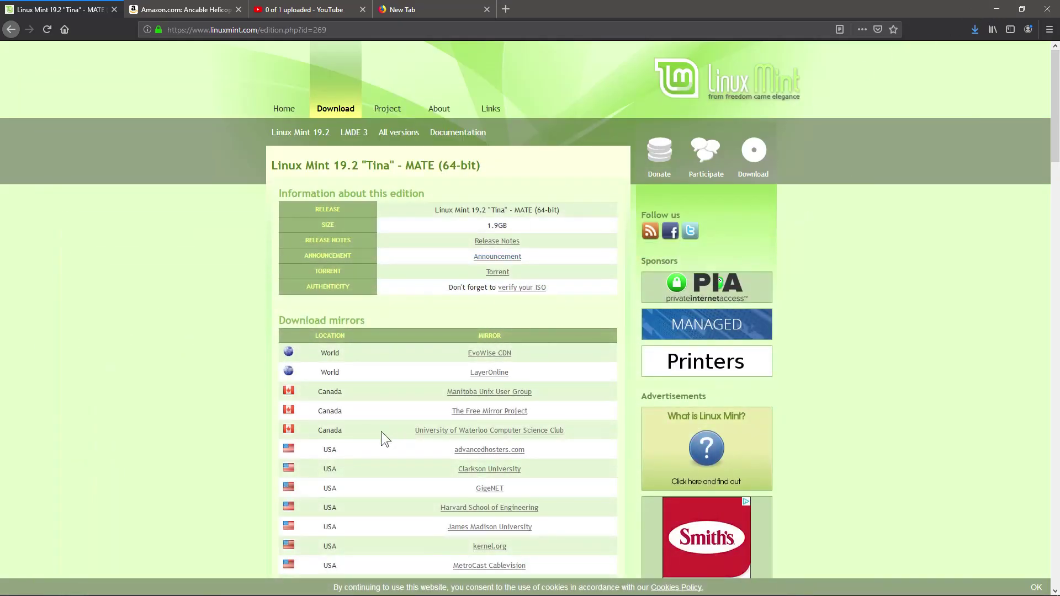
{"action": "scroll", "coordinate": [422, 468], "scroll_direction": "down", "scroll_amount": 2}
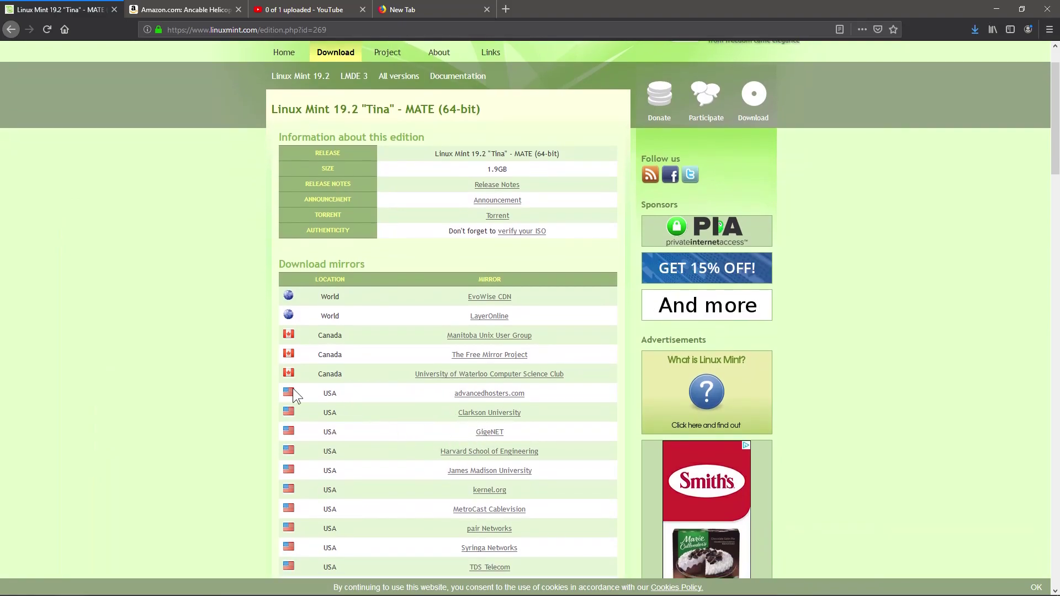
{"action": "scroll", "coordinate": [293, 393], "scroll_direction": "up", "scroll_amount": 2}
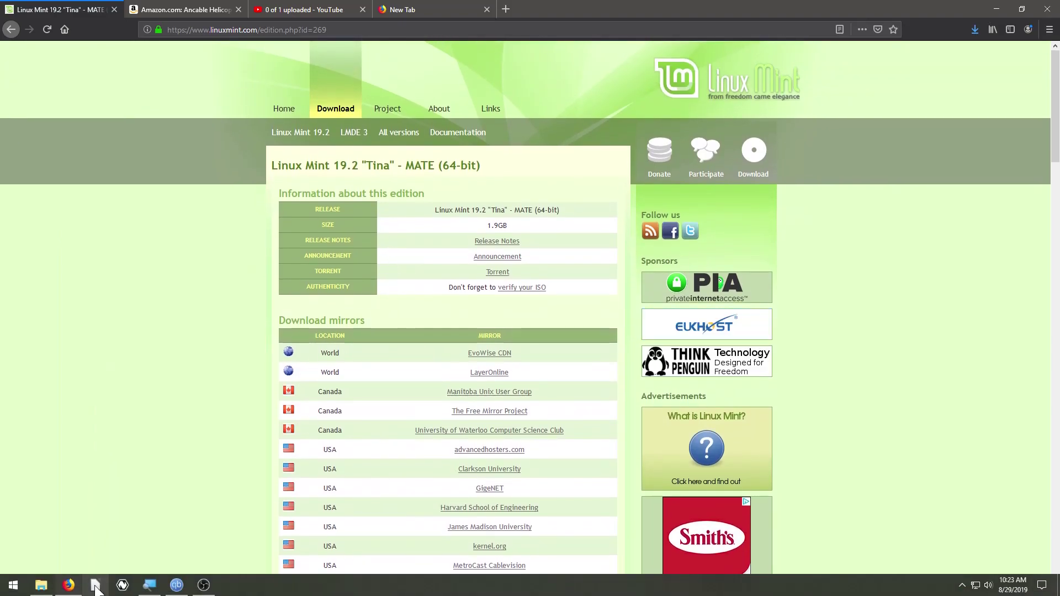
Inspect the properties of the 1.94 GB linuxmint-19.2-mate-64bit ISO in Downloads
{"action": "left_click", "coordinate": [41, 587]}
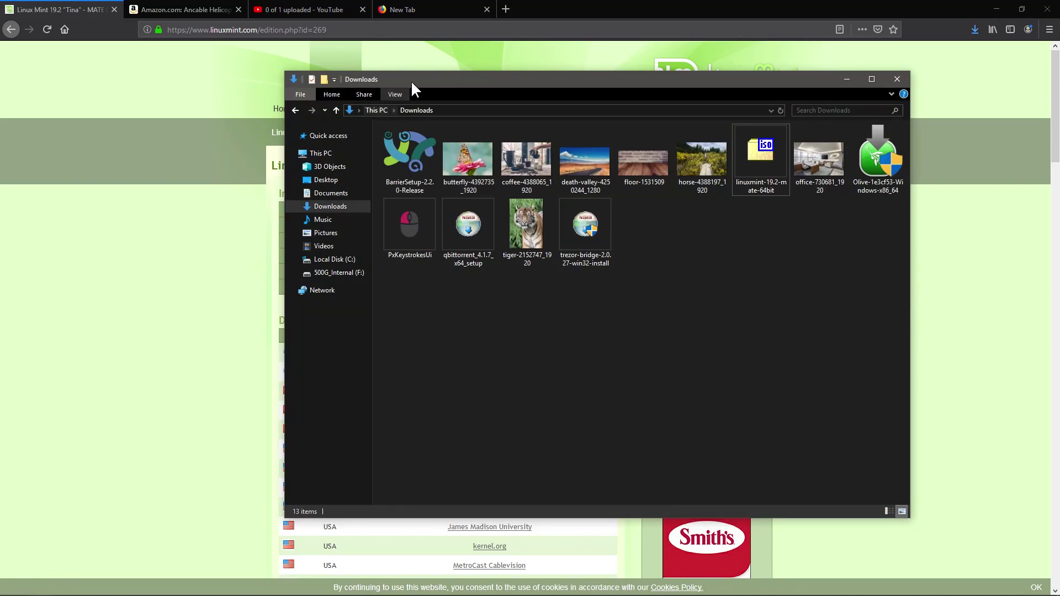
{"action": "left_click_drag", "start_coordinate": [412, 79], "coordinate": [375, 87]}
{"action": "right_click", "coordinate": [719, 190]}
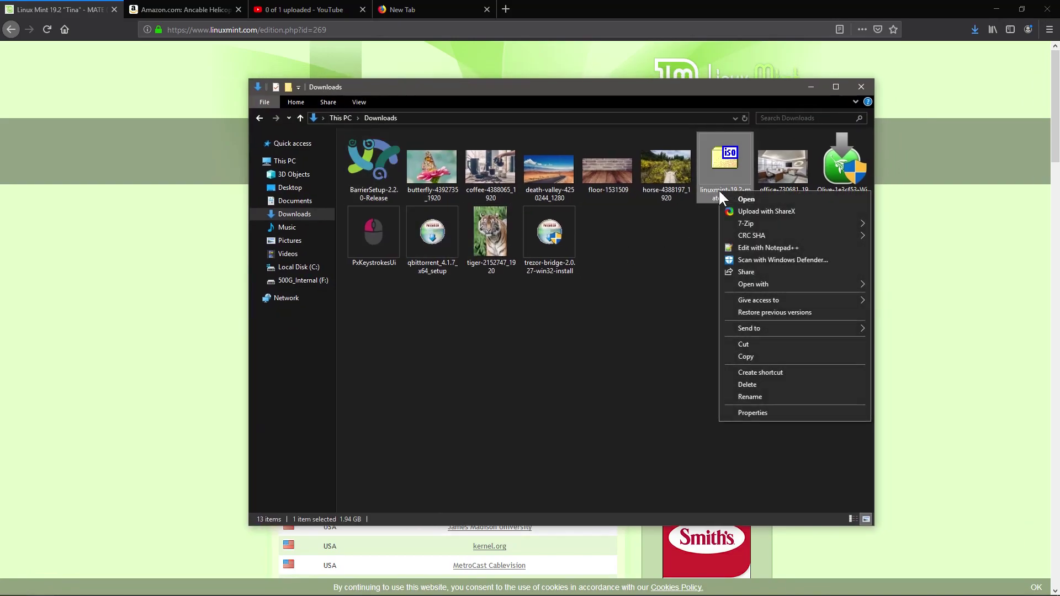
{"action": "left_click", "coordinate": [756, 410]}
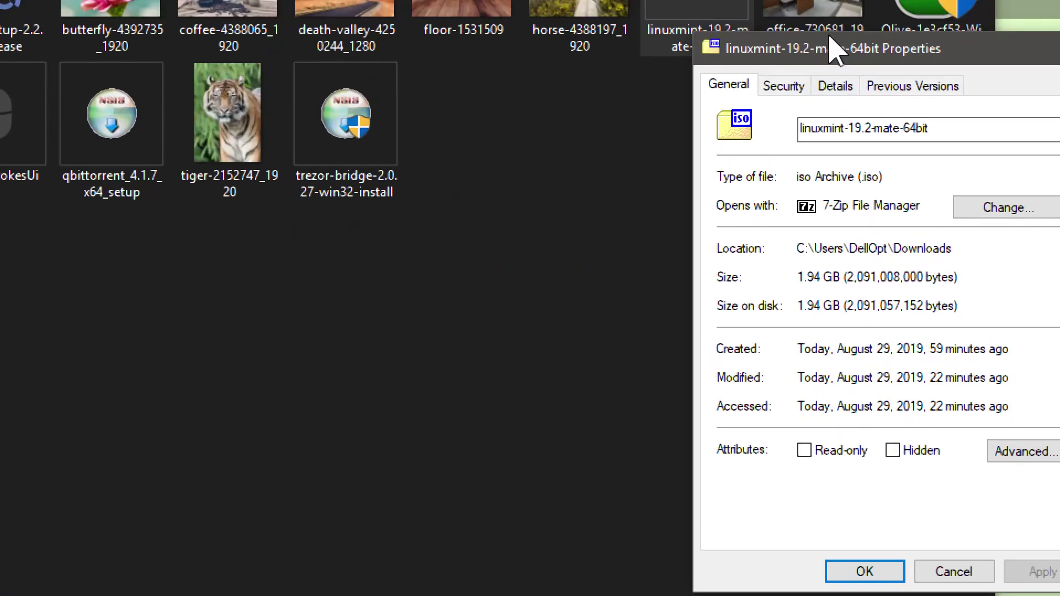
{"action": "left_click_drag", "start_coordinate": [834, 48], "coordinate": [480, 50]}
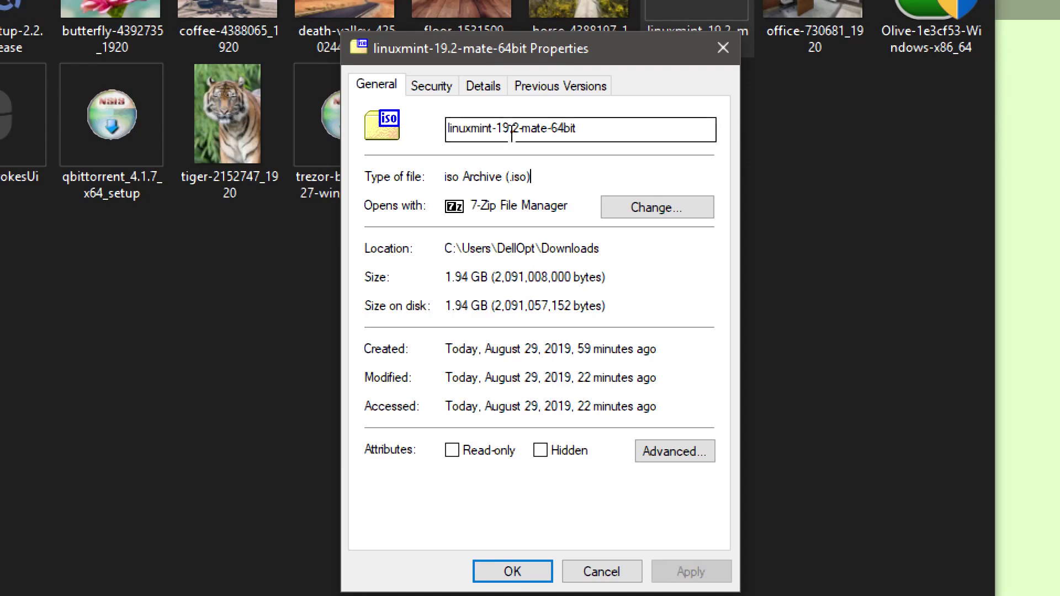
{"action": "double_click", "coordinate": [580, 129]}
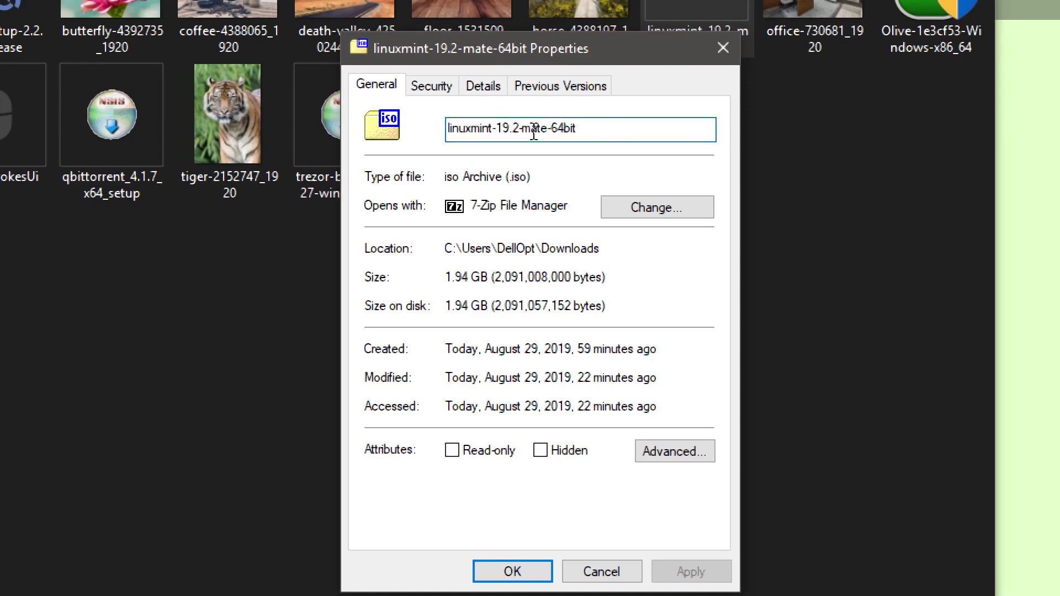
{"action": "left_click", "coordinate": [723, 49]}
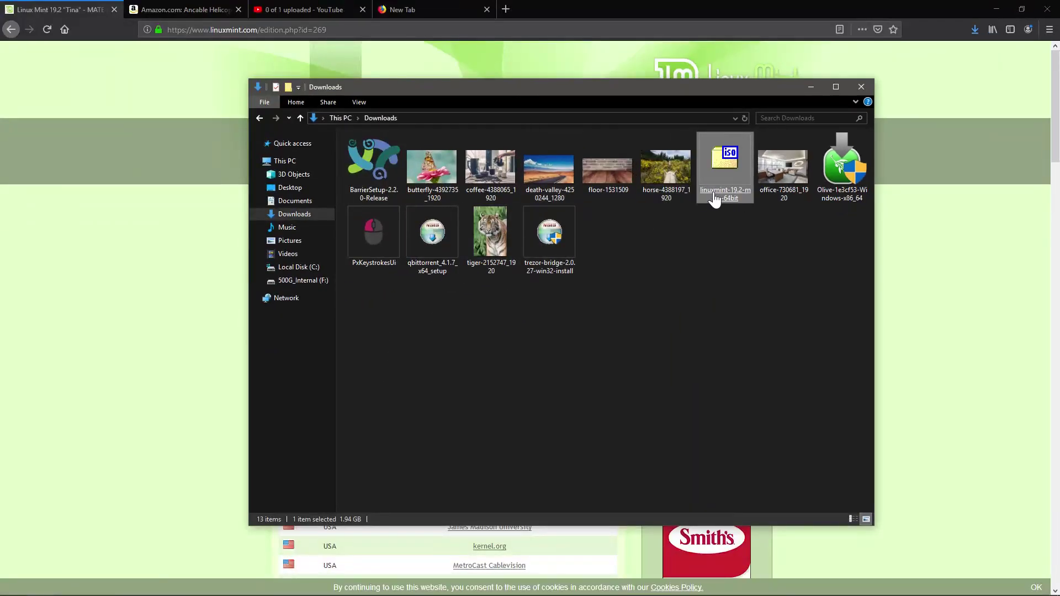
Format USB Drive D: as an empty FAT32 drive
{"action": "left_click_drag", "start_coordinate": [712, 176], "coordinate": [711, 184]}
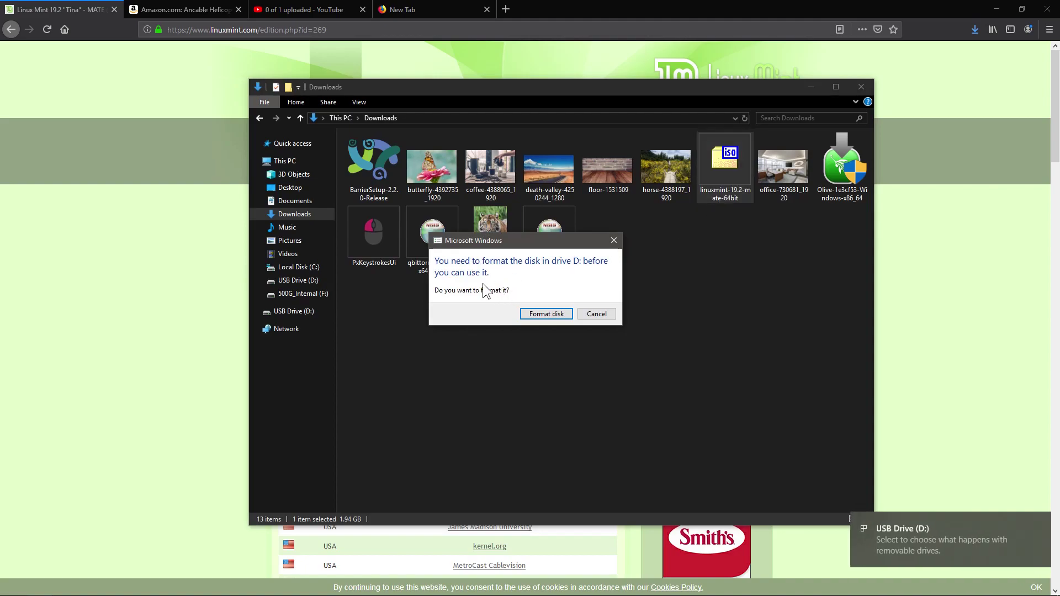
{"action": "left_click", "coordinate": [600, 313]}
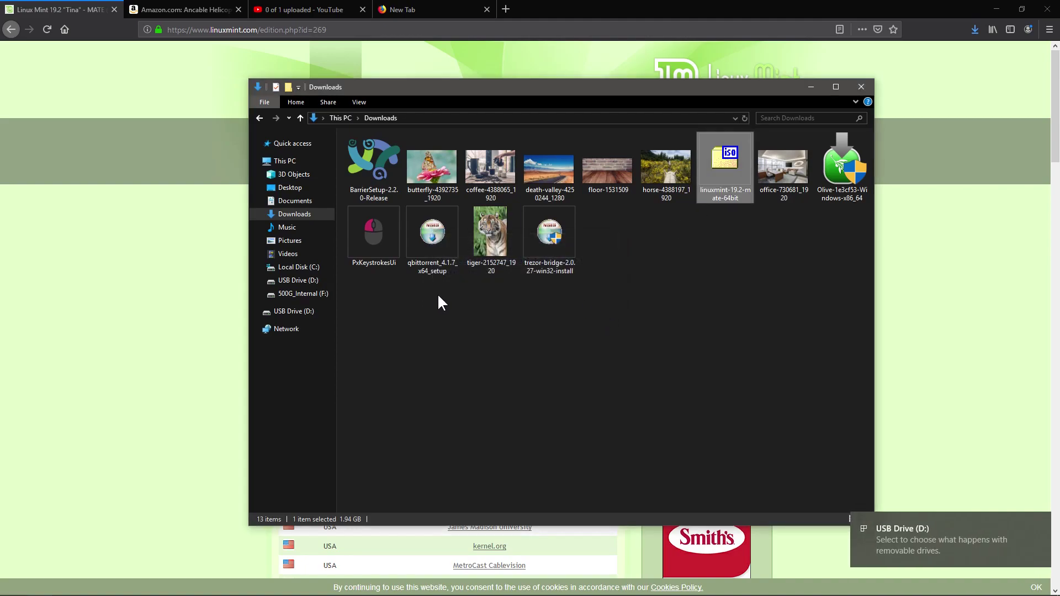
{"action": "double_click", "coordinate": [295, 280]}
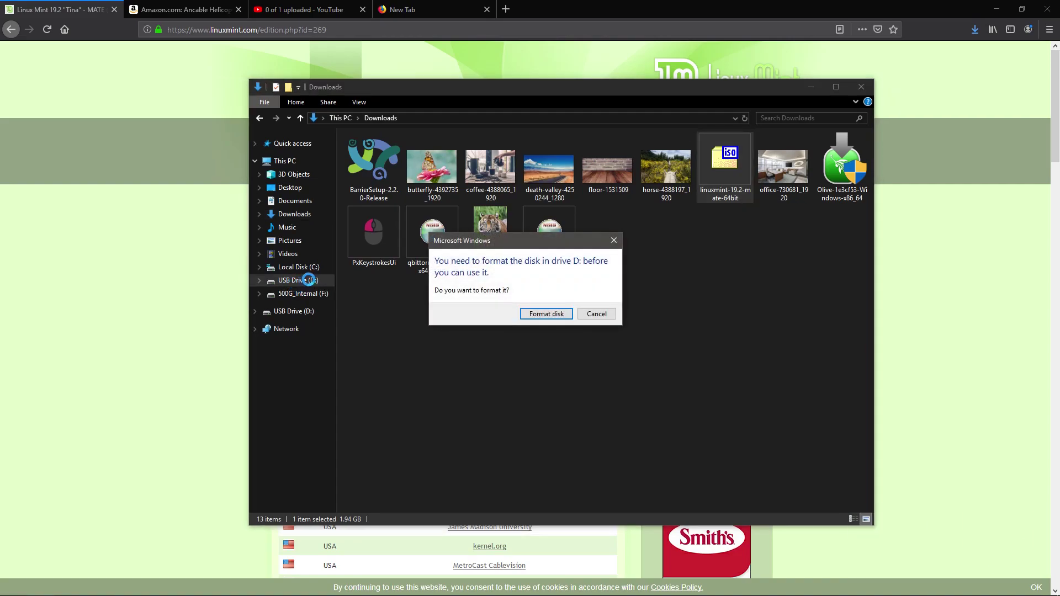
{"action": "left_click", "coordinate": [564, 315]}
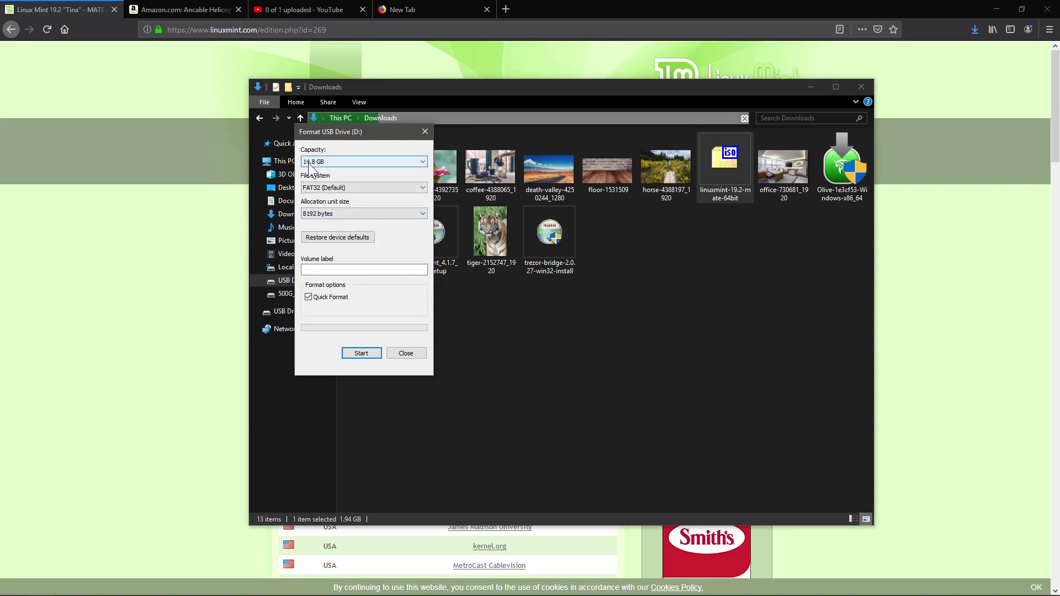
{"action": "left_click", "coordinate": [362, 354]}
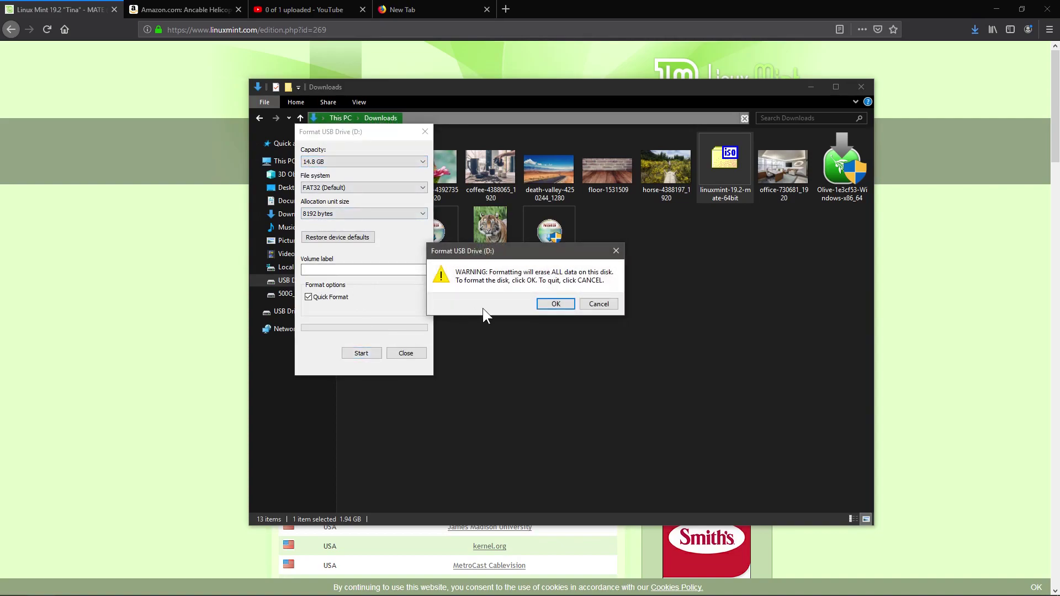
{"action": "left_click", "coordinate": [550, 303]}
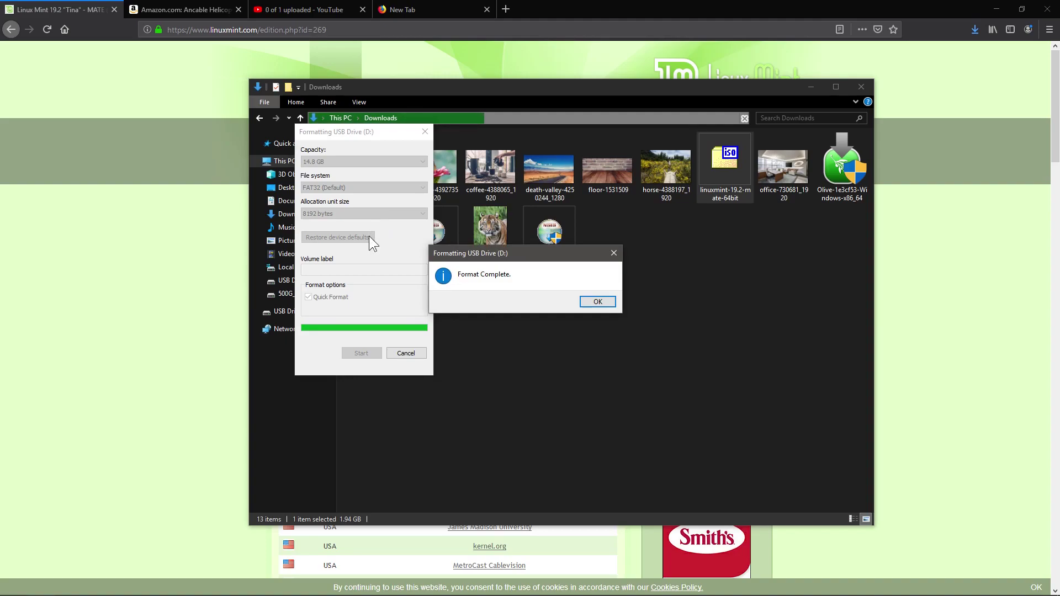
{"action": "left_click", "coordinate": [597, 302]}
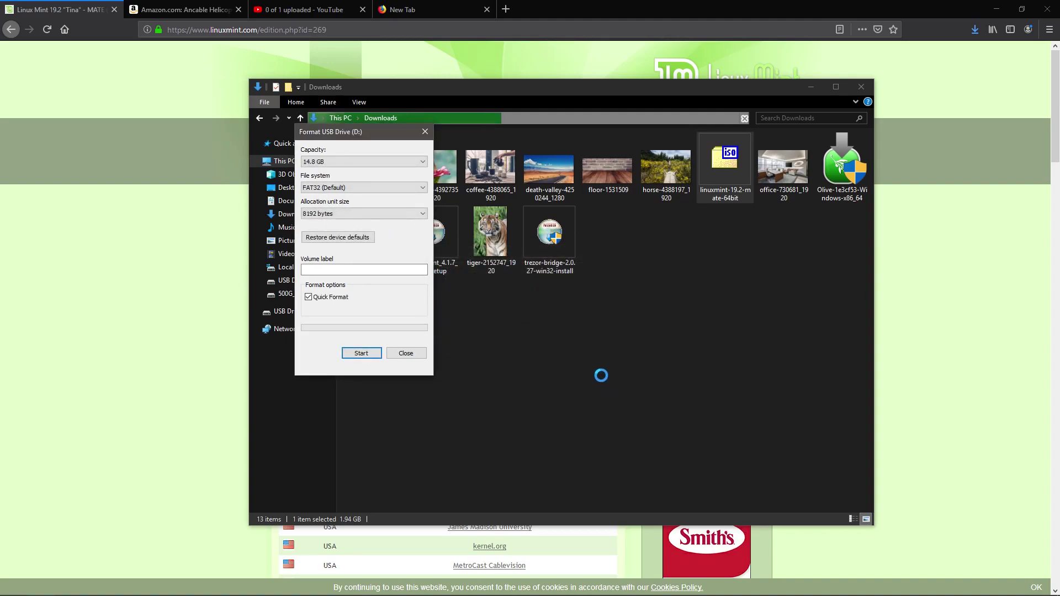
{"action": "left_click", "coordinate": [416, 354]}
{"action": "left_click", "coordinate": [286, 280]}
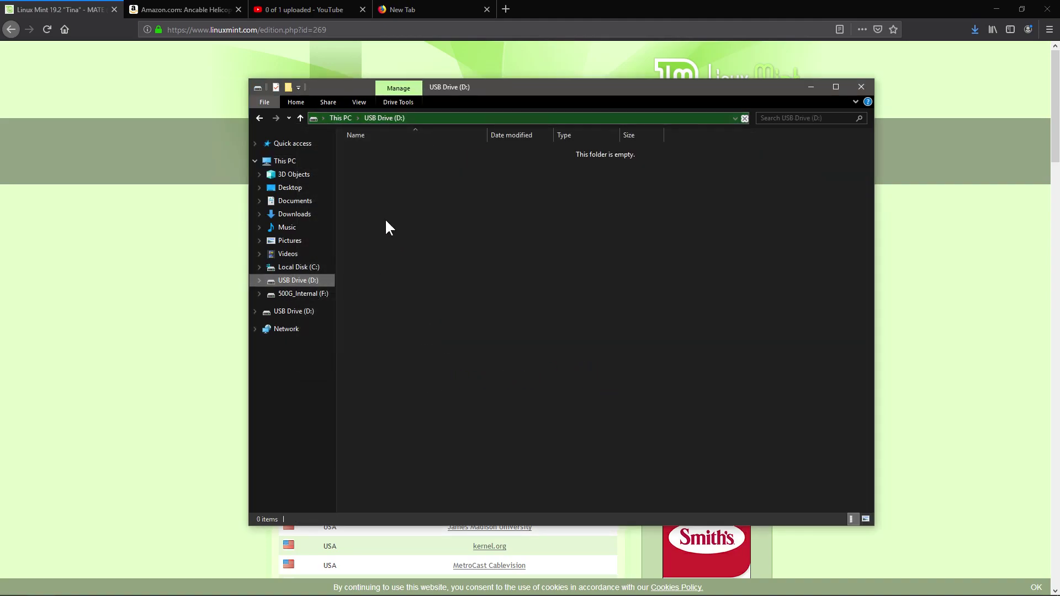
Return to the Downloads folder and copy the Linux Mint ISO file
{"action": "left_click", "coordinate": [260, 119]}
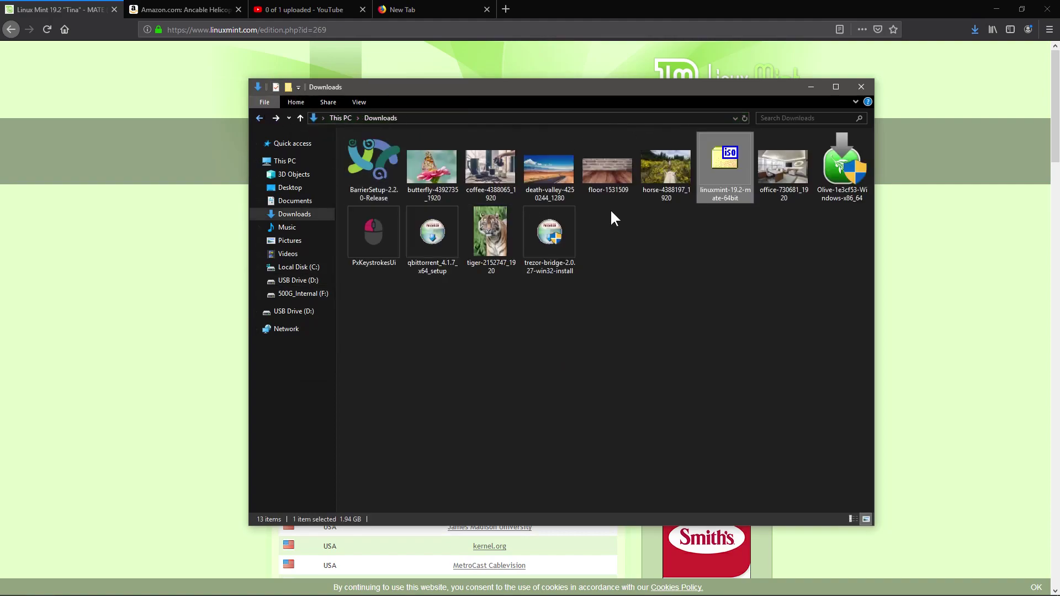
{"action": "left_click_drag", "start_coordinate": [731, 166], "coordinate": [715, 181]}
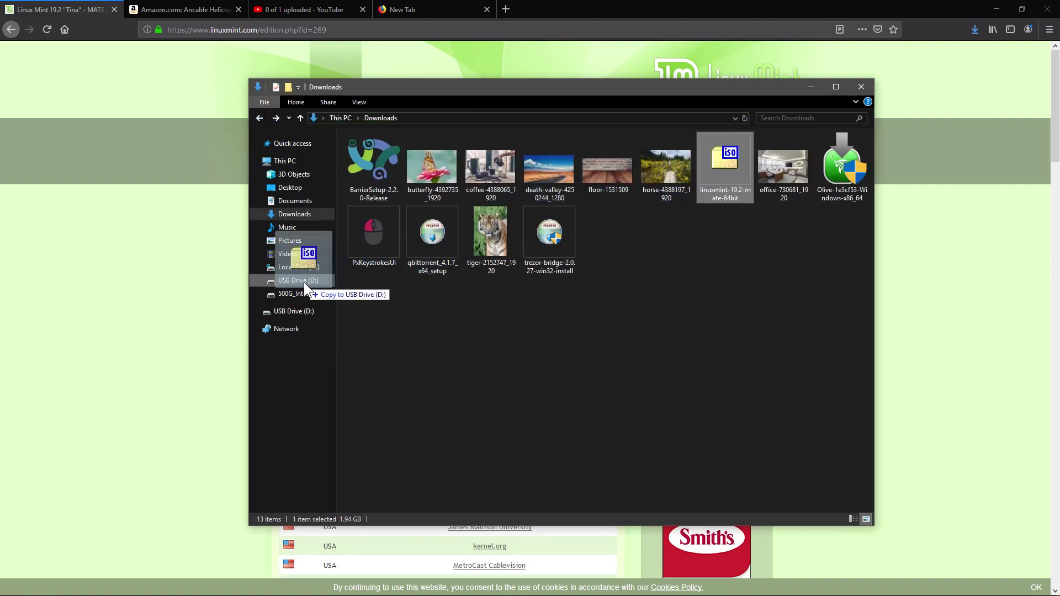
{"action": "right_click", "coordinate": [718, 183]}
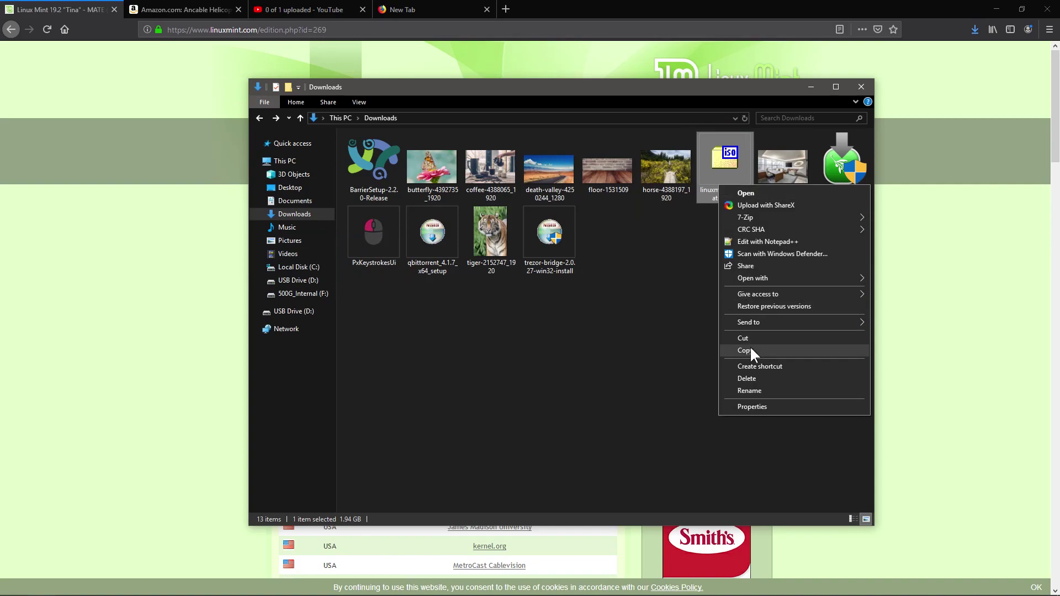
{"action": "left_click", "coordinate": [666, 346]}
{"action": "left_click_drag", "start_coordinate": [725, 166], "coordinate": [725, 174]}
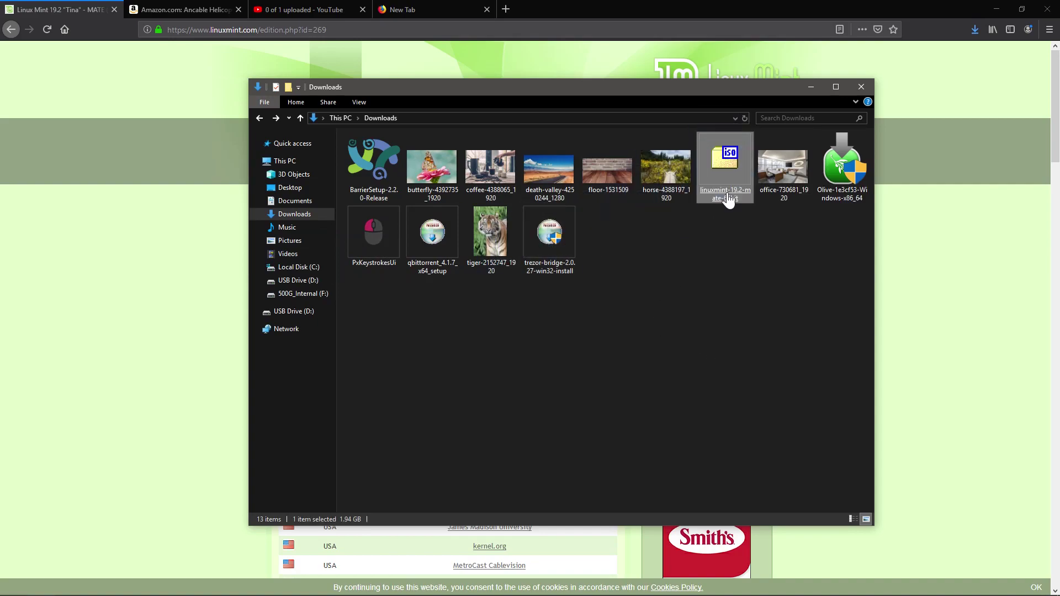
{"action": "left_click", "coordinate": [686, 281]}
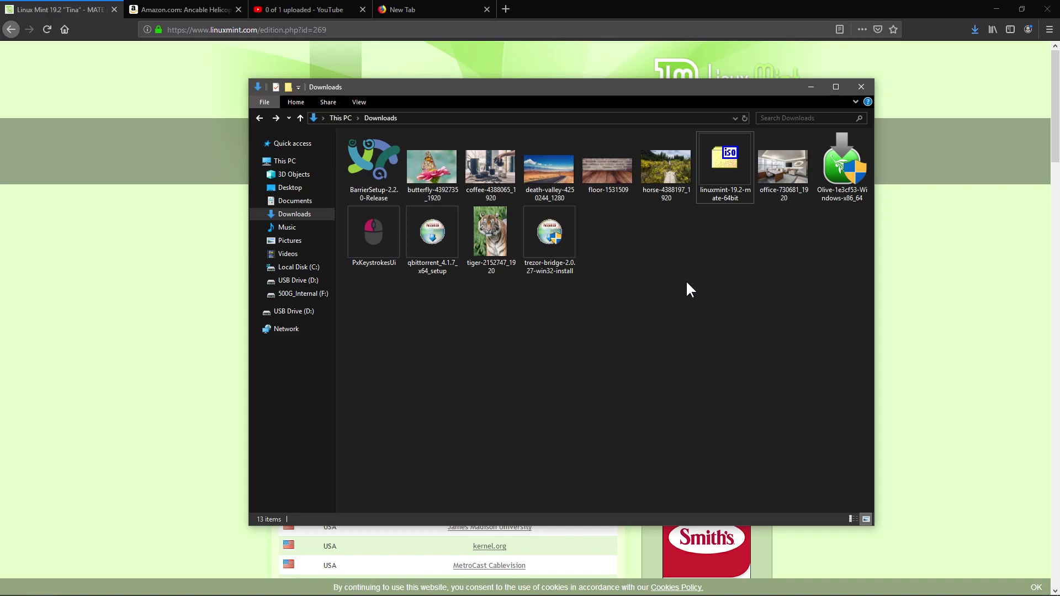
Search for 'etcher' and save the balenaEtcher Windows installer from the Balena site
{"action": "left_click", "coordinate": [177, 218]}
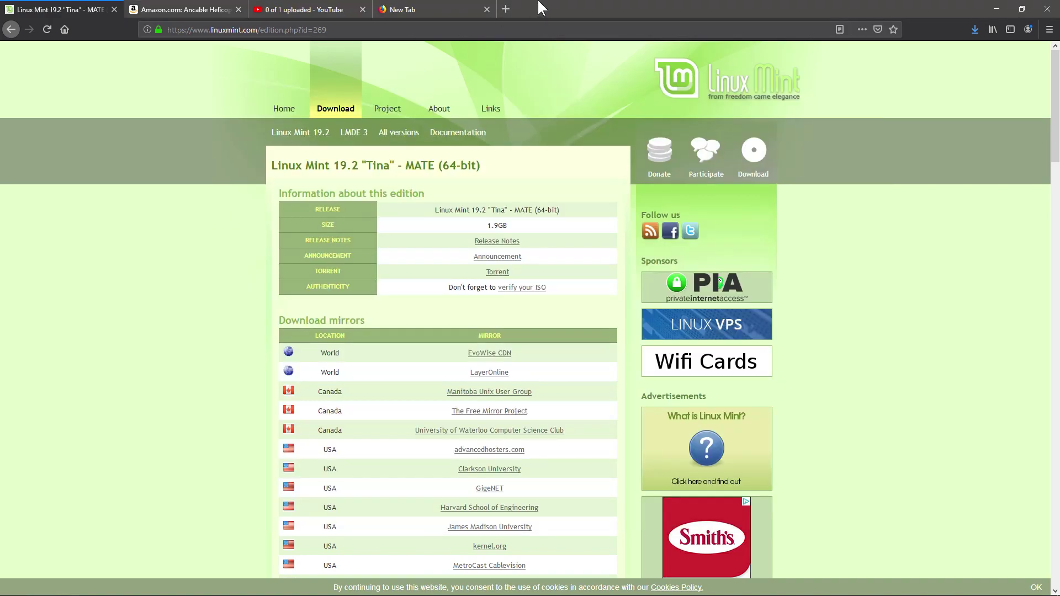
{"action": "left_click", "coordinate": [443, 9]}
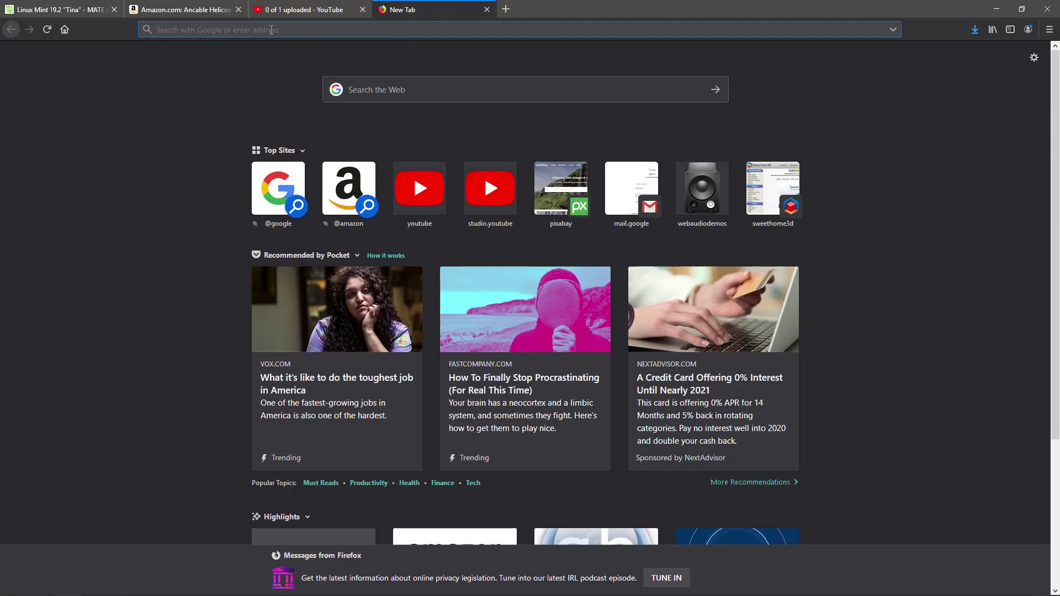
{"action": "type", "text": "etcher"}
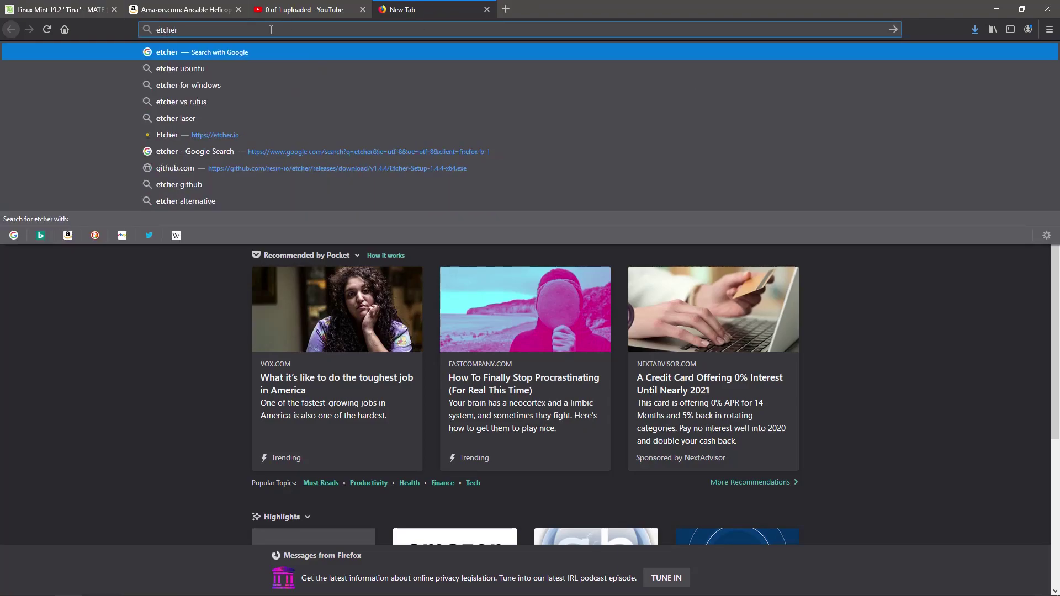
{"action": "key", "text": "Return"}
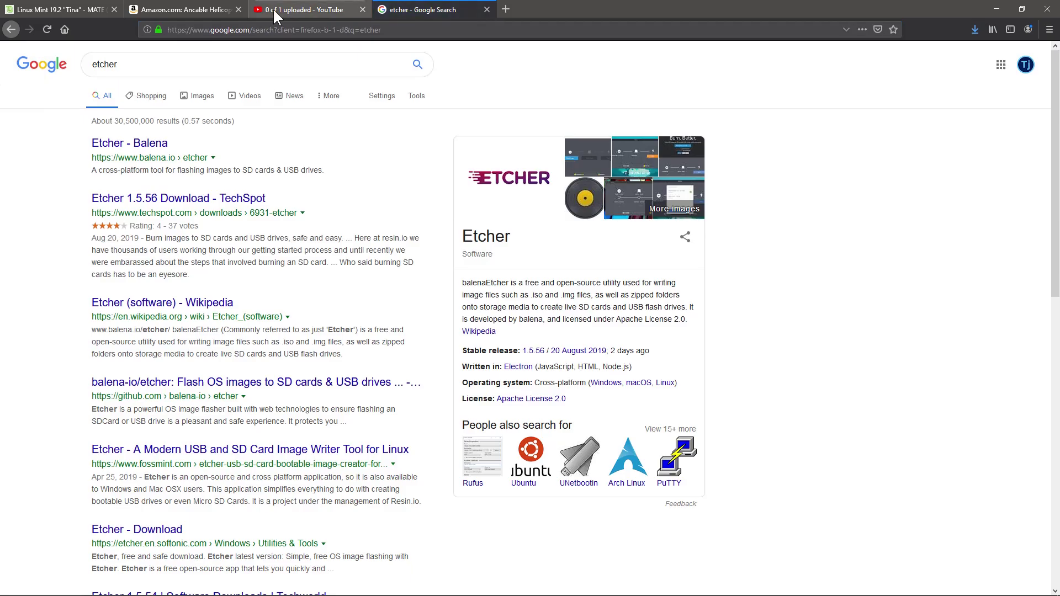
{"action": "left_click", "coordinate": [129, 143]}
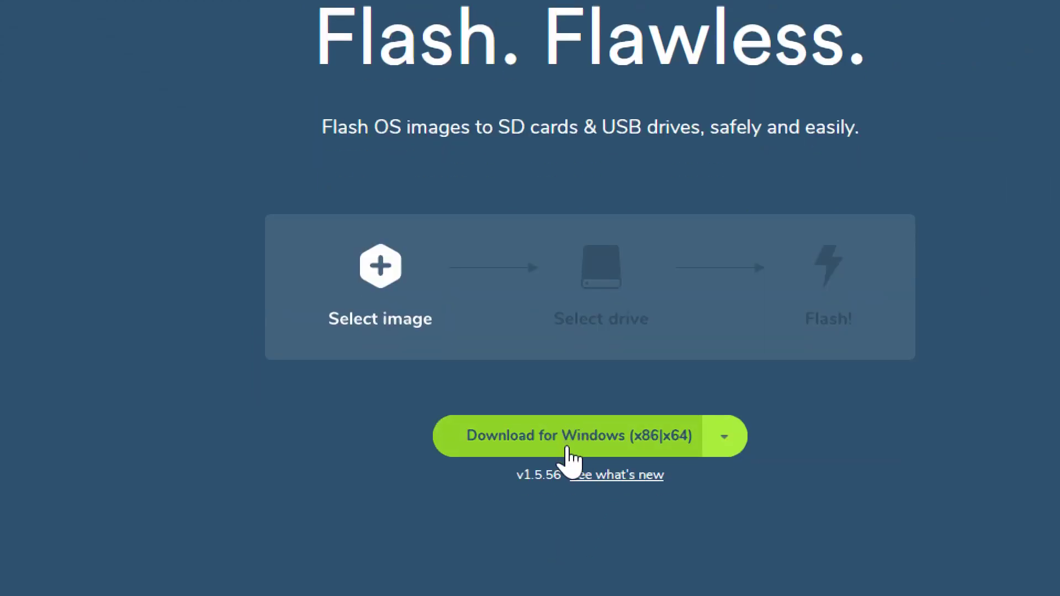
{"action": "left_click", "coordinate": [543, 443]}
{"action": "left_click", "coordinate": [675, 201]}
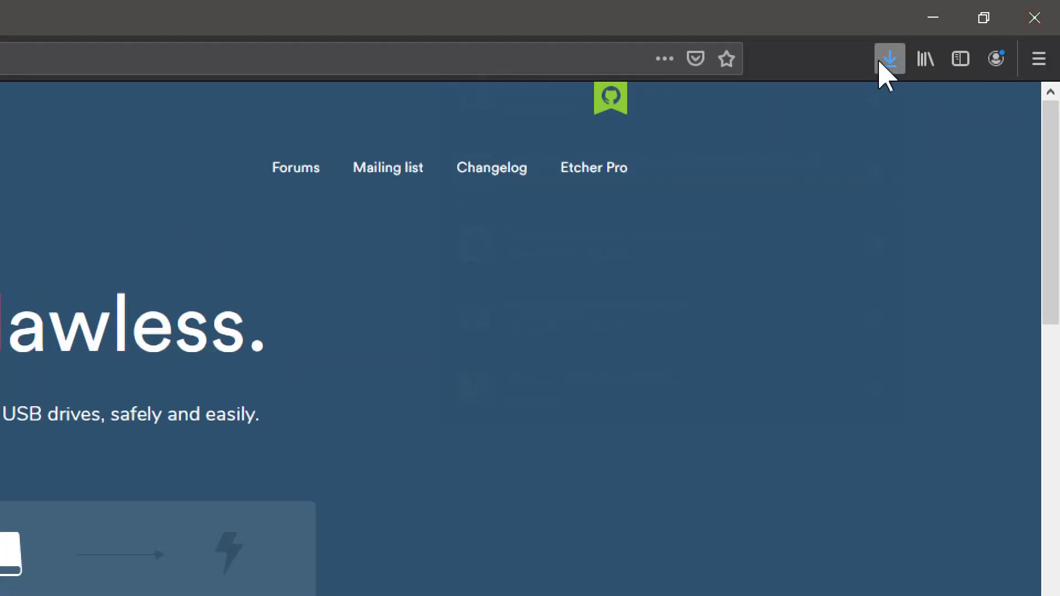
Run the balenaEtcher installer from recent downloads and accept its license
{"action": "left_click", "coordinate": [890, 60]}
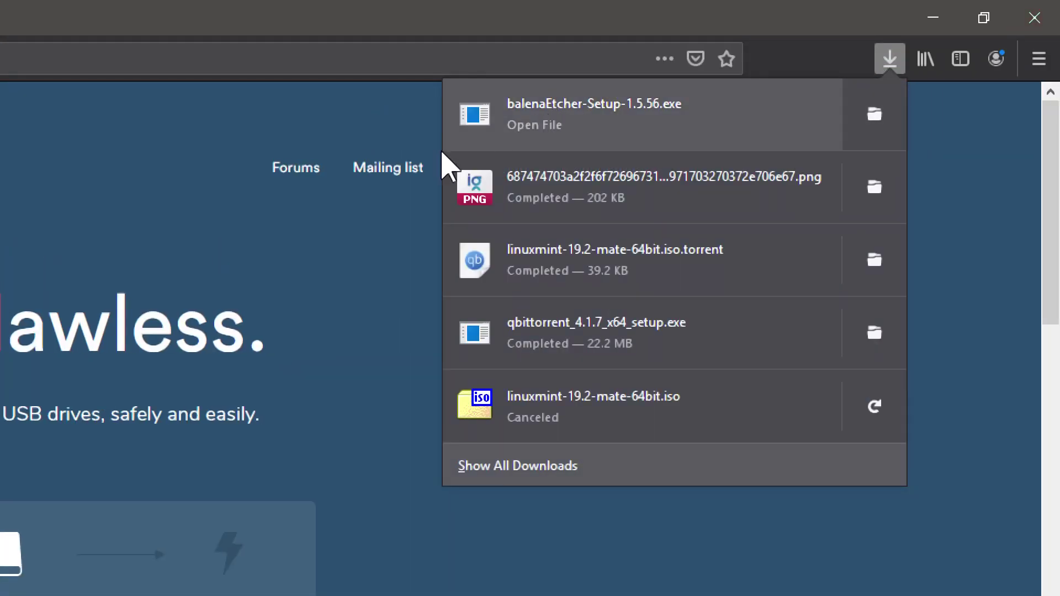
{"action": "left_click", "coordinate": [593, 125]}
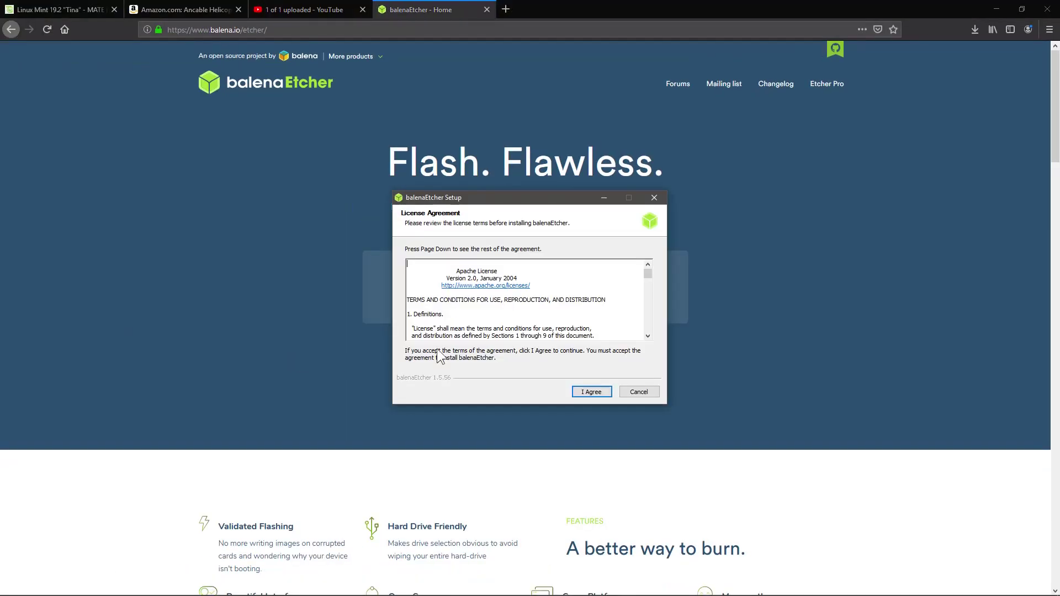
{"action": "left_click_drag", "start_coordinate": [462, 200], "coordinate": [449, 180]}
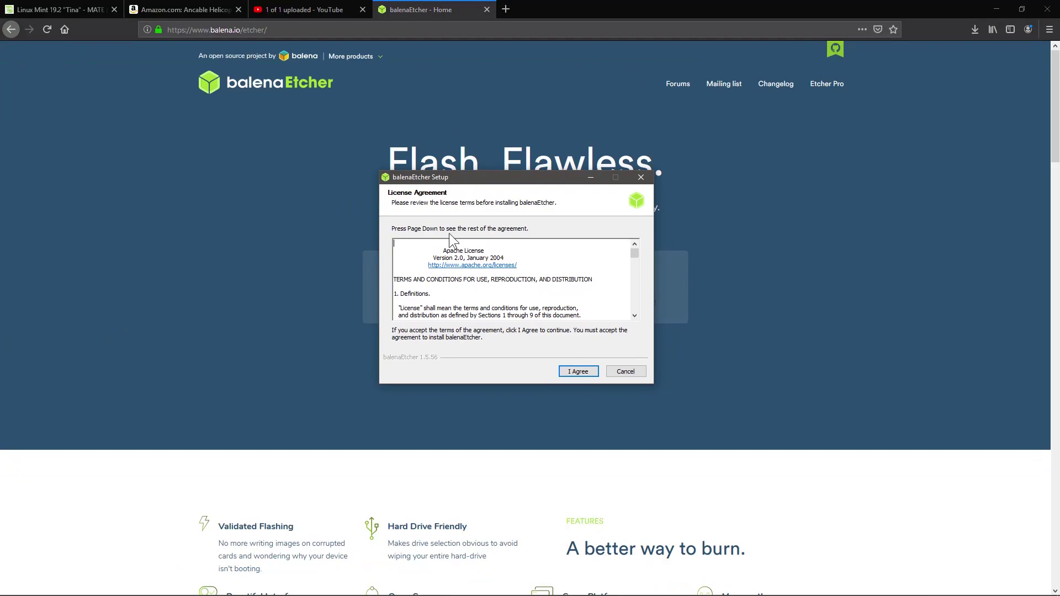
{"action": "left_click", "coordinate": [578, 371]}
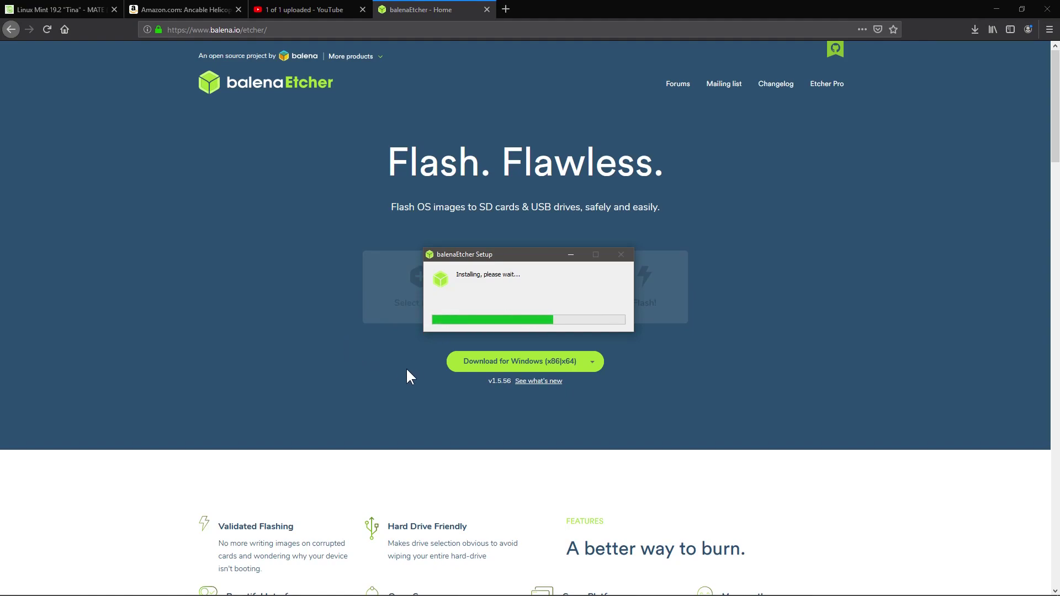
{"action": "scroll", "coordinate": [410, 367], "scroll_direction": "down", "scroll_amount": 2}
{"action": "scroll", "coordinate": [448, 332], "scroll_direction": "up", "scroll_amount": 2}
{"action": "left_click", "coordinate": [592, 363]}
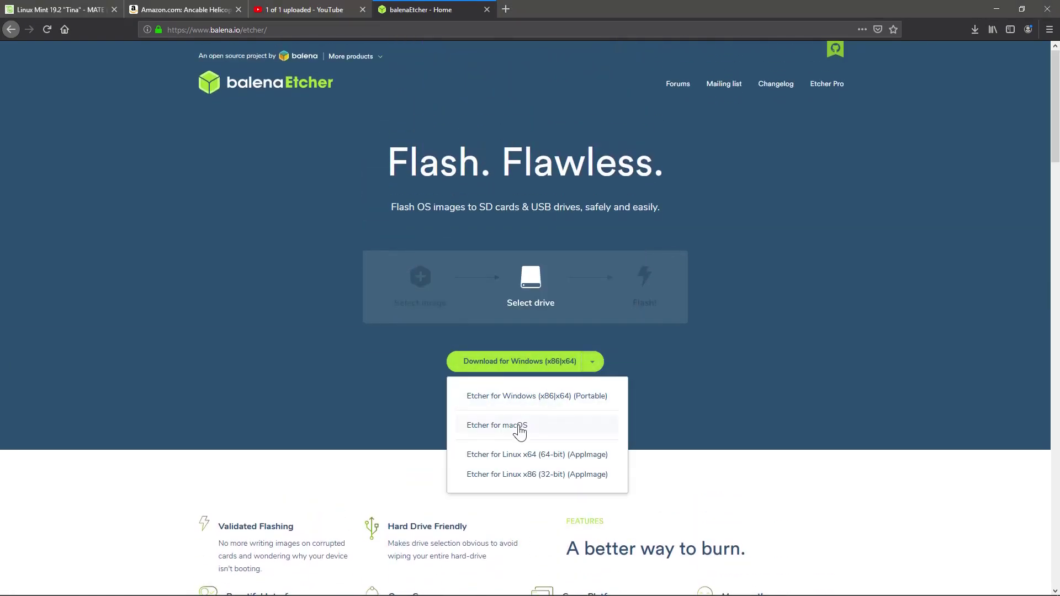
{"action": "left_click", "coordinate": [700, 396]}
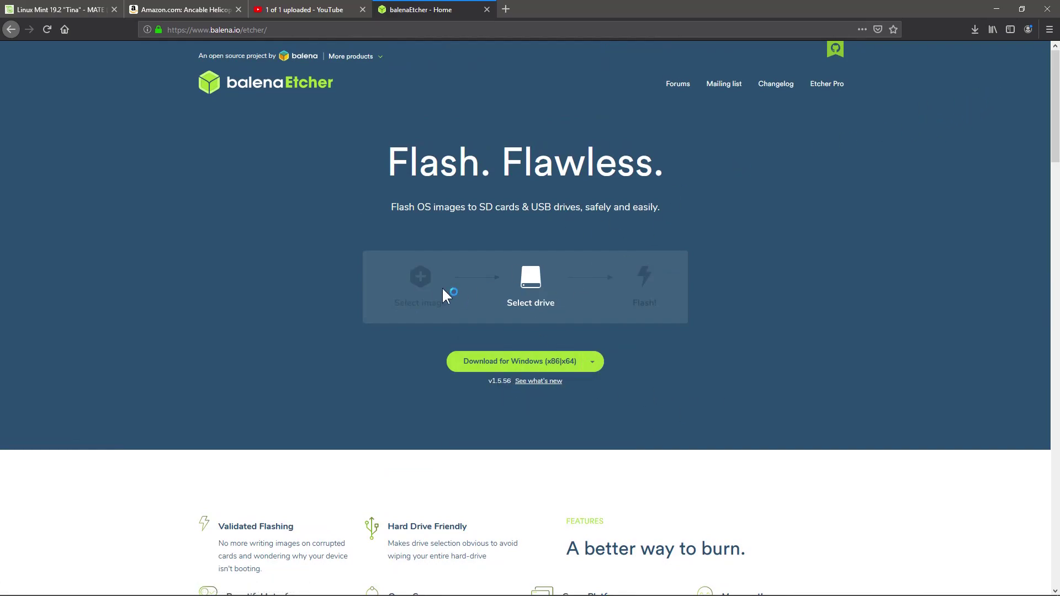
Launch balenaEtcher from its desktop shortcut and bring its window forward
{"action": "key", "text": "super+d"}
{"action": "left_click", "coordinate": [114, 88]}
{"action": "double_click", "coordinate": [115, 89]}
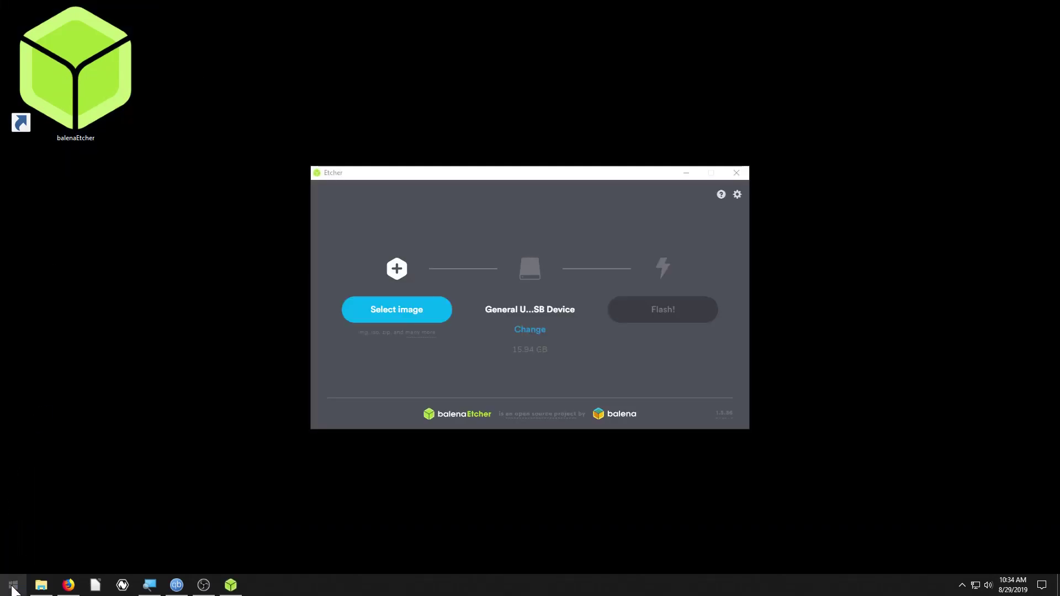
{"action": "left_click", "coordinate": [14, 586]}
{"action": "type", "text": "etch"}
{"action": "key", "text": "Escape"}
{"action": "left_click", "coordinate": [371, 178]}
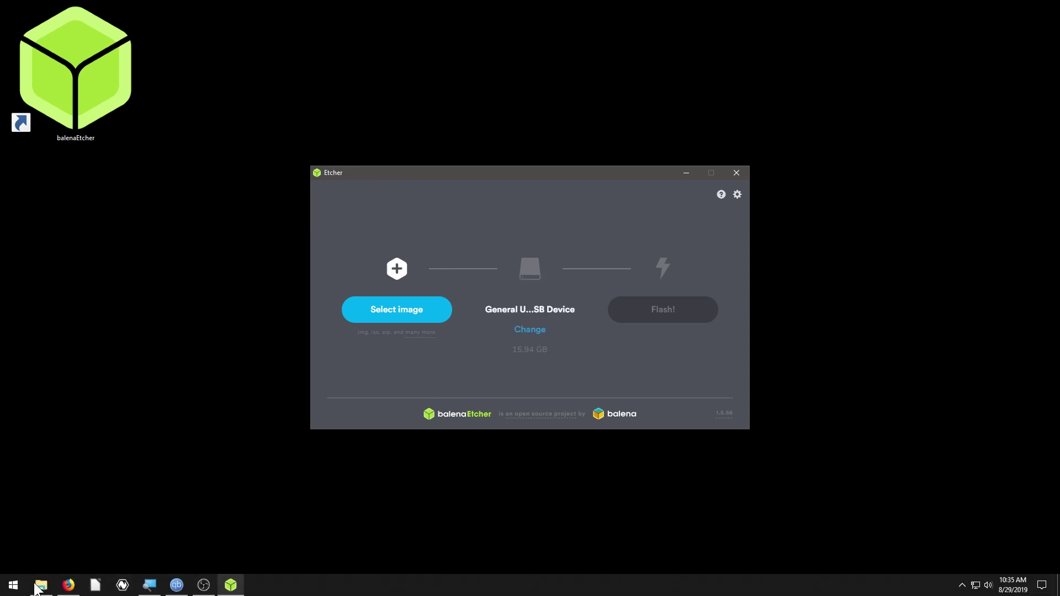
Confirm USB Drive D: is empty FAT32 with 14.8 GB capacity, then switch back to balenaEtcher
{"action": "left_click", "coordinate": [69, 585]}
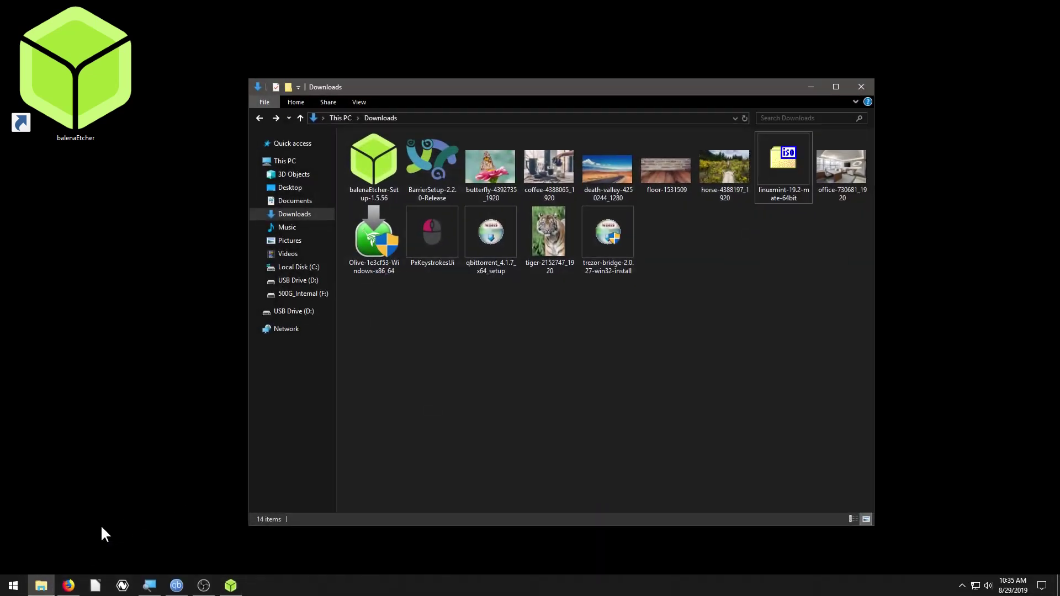
{"action": "right_click", "coordinate": [297, 281]}
{"action": "left_click", "coordinate": [297, 281]}
{"action": "right_click", "coordinate": [287, 286]}
{"action": "left_click", "coordinate": [320, 540]}
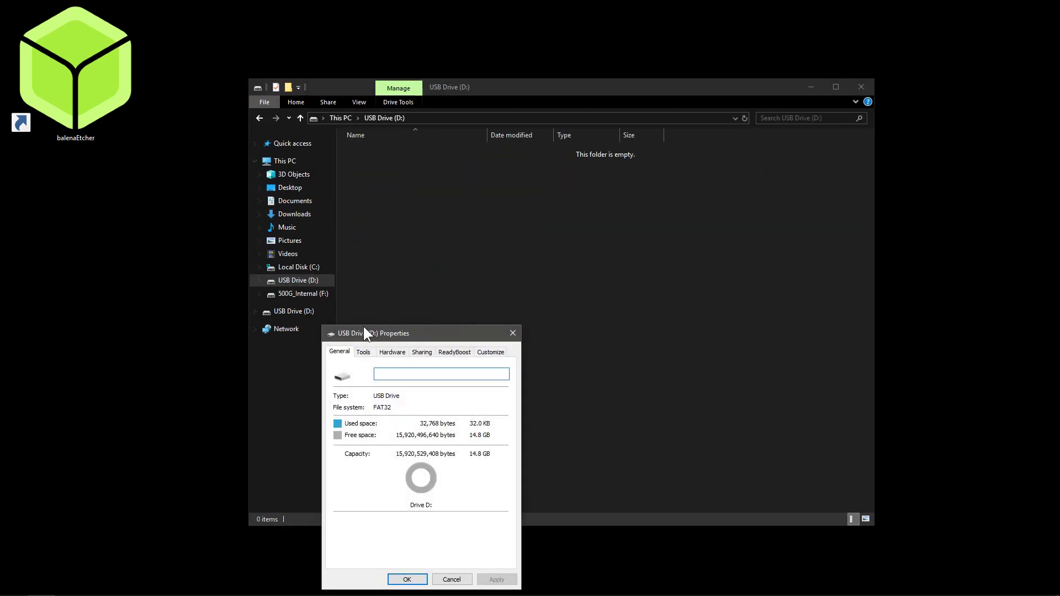
{"action": "left_click_drag", "start_coordinate": [365, 334], "coordinate": [472, 184]}
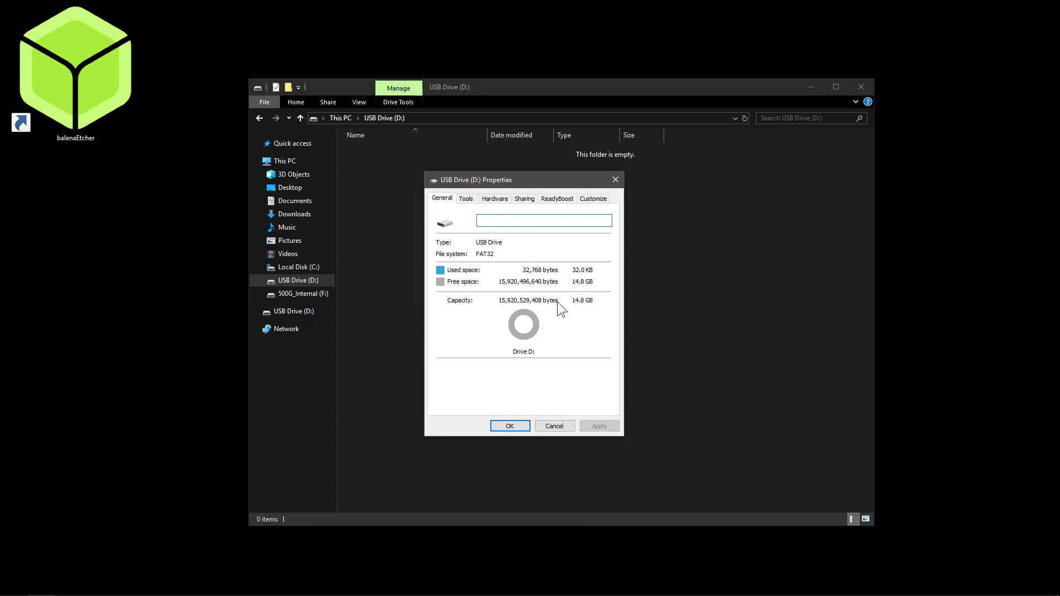
{"action": "left_click", "coordinate": [555, 426]}
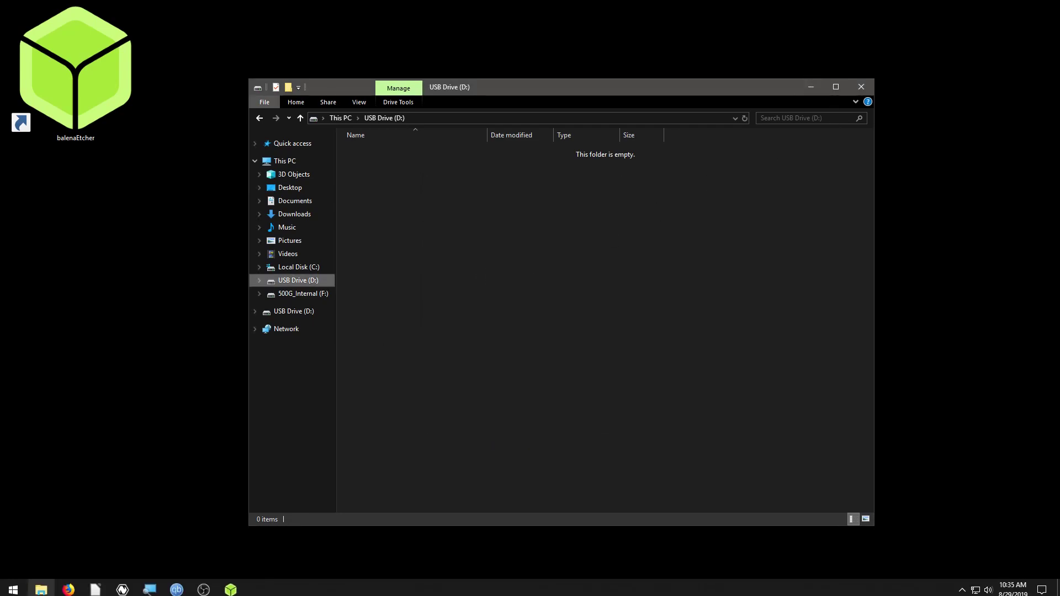
{"action": "left_click", "coordinate": [230, 585]}
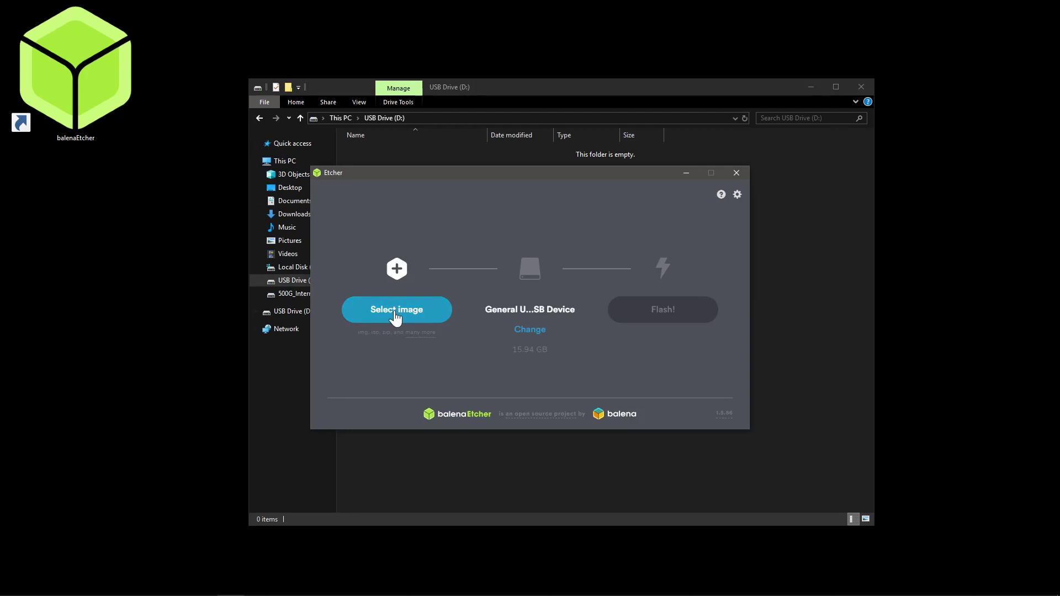
Browse to Downloads in Etcher's image picker and select linuxmint-19.2-mate-64bit.iso
{"action": "left_click", "coordinate": [396, 313]}
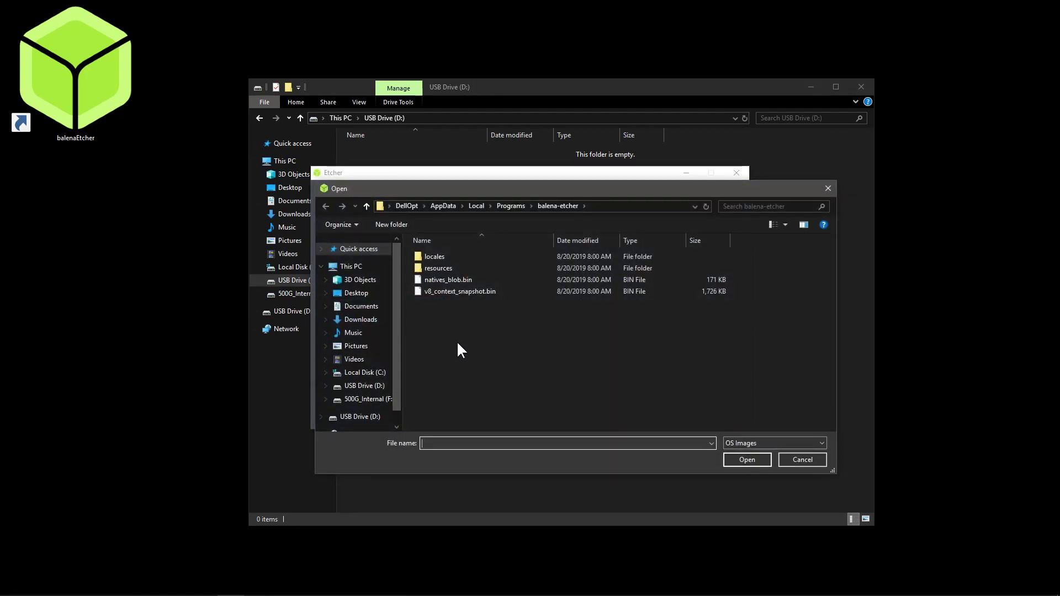
{"action": "left_click", "coordinate": [361, 319]}
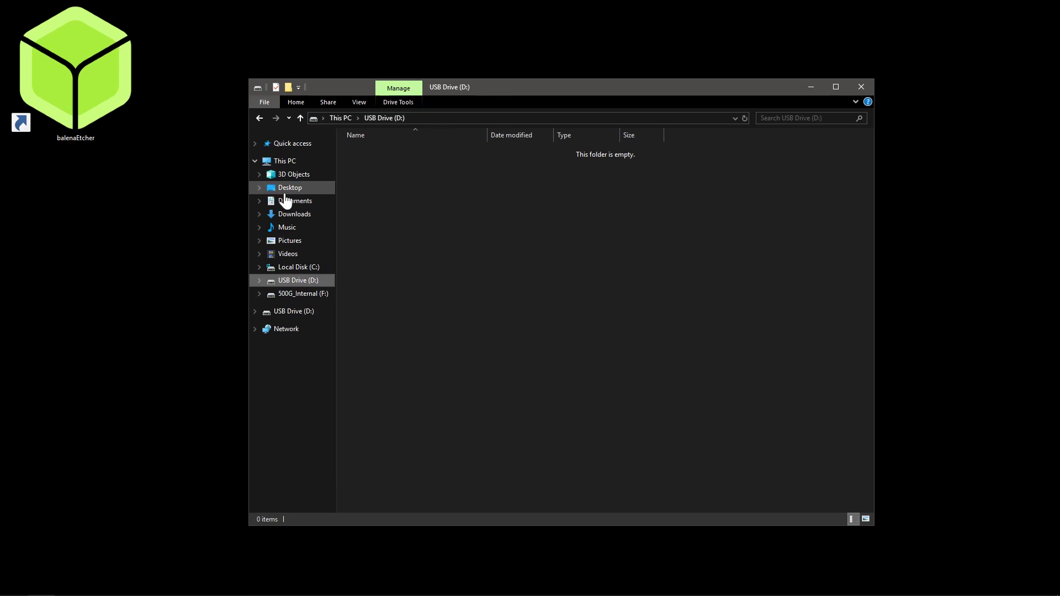
{"action": "left_click", "coordinate": [294, 213]}
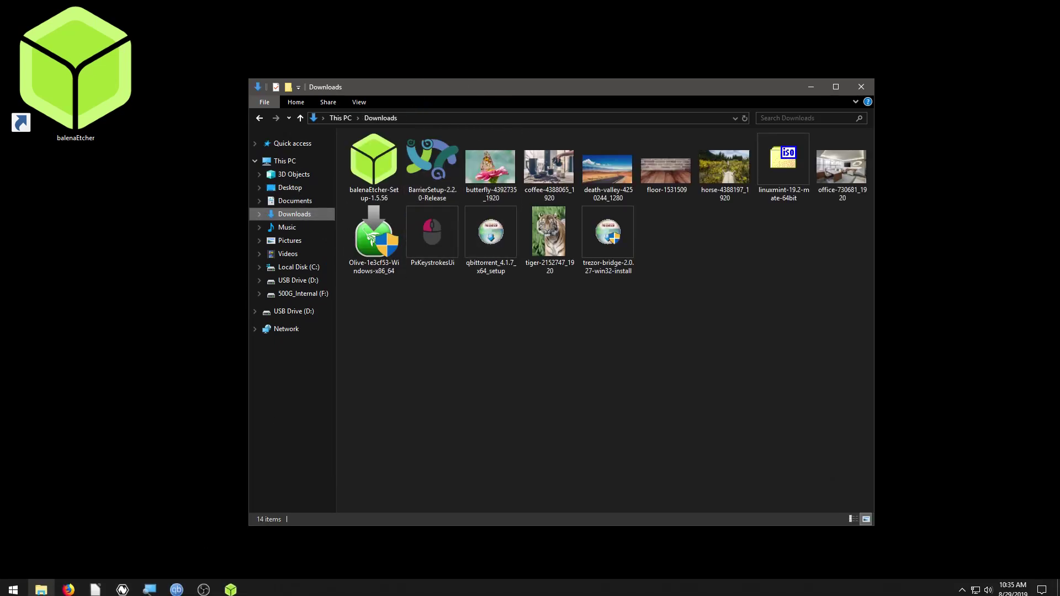
{"action": "mouse_move", "coordinate": [41, 585]}
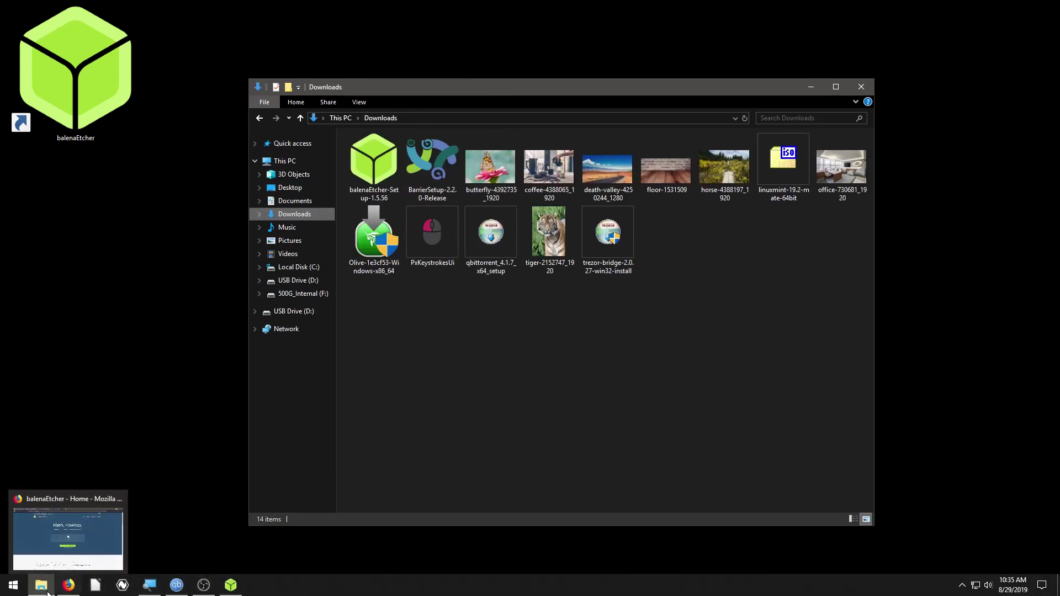
{"action": "left_click", "coordinate": [232, 585]}
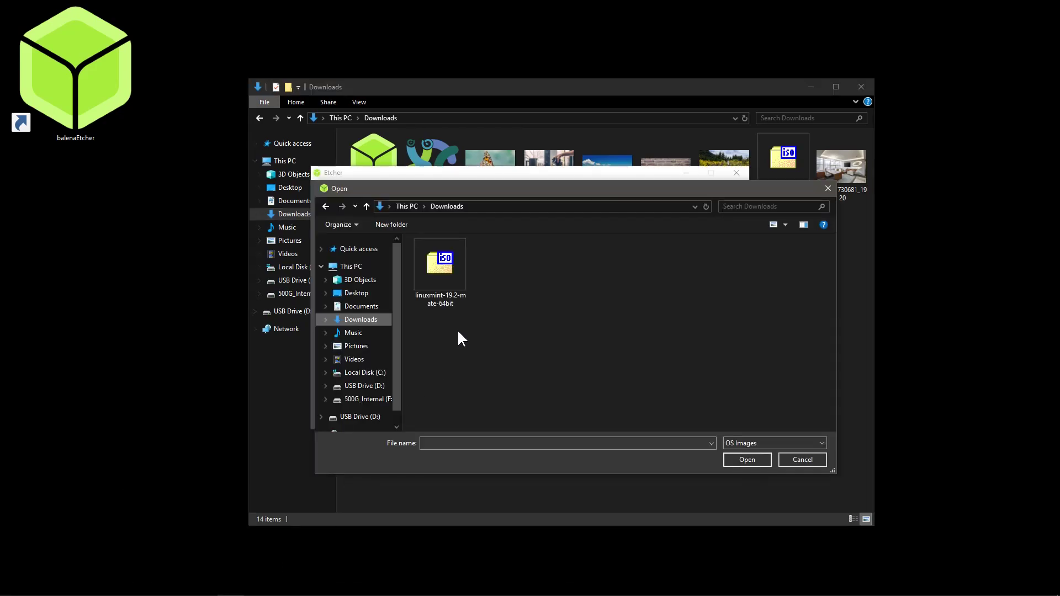
{"action": "left_click", "coordinate": [441, 274]}
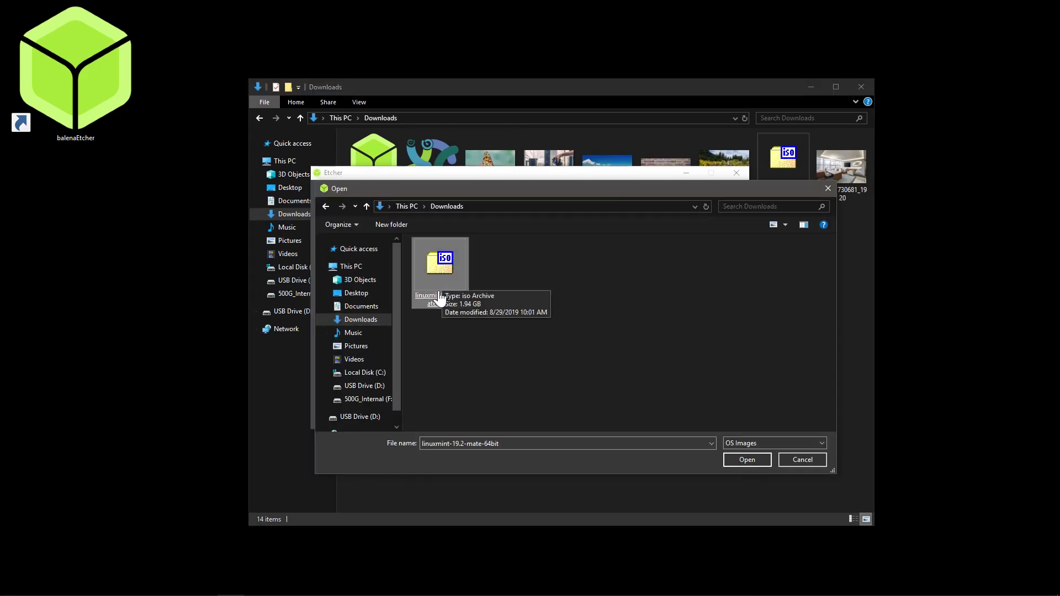
{"action": "left_click", "coordinate": [774, 444]}
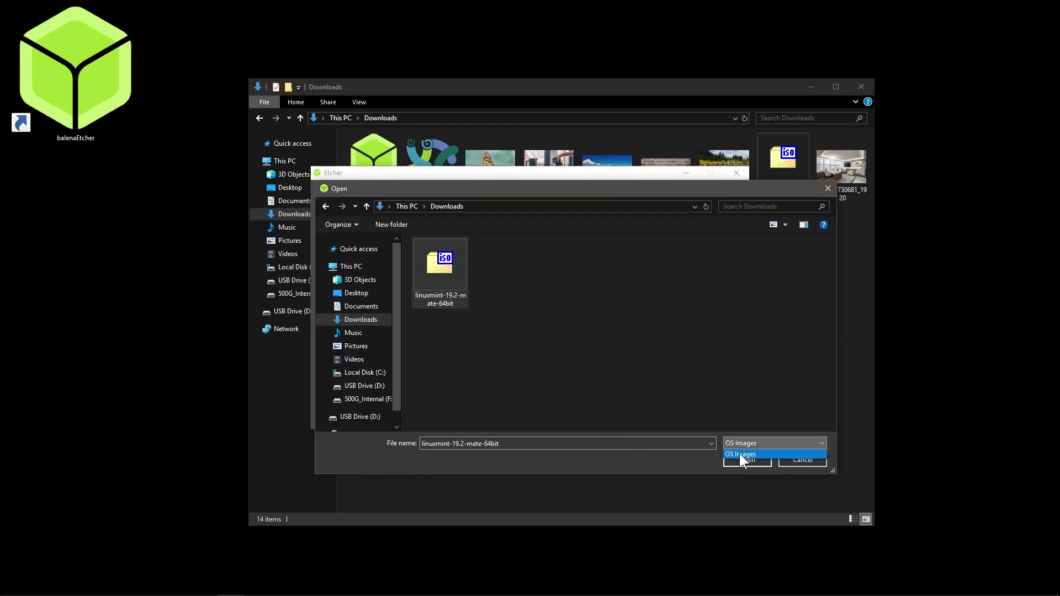
{"action": "left_click", "coordinate": [740, 455]}
Load the Linux Mint ISO and show the target list with the 15.94 GB USB device
{"action": "double_click", "coordinate": [442, 273]}
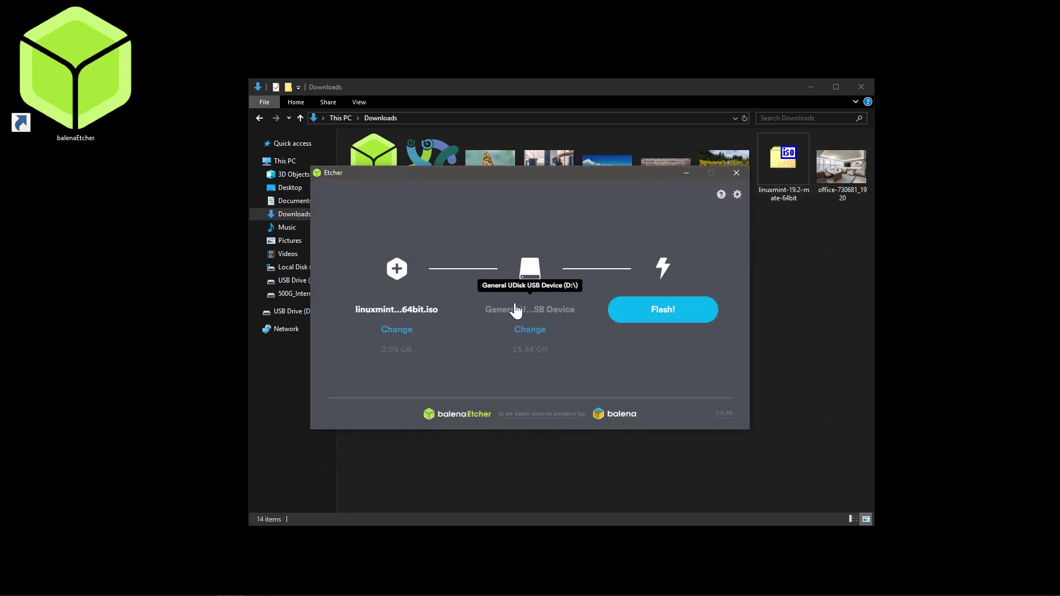
{"action": "left_click", "coordinate": [531, 329]}
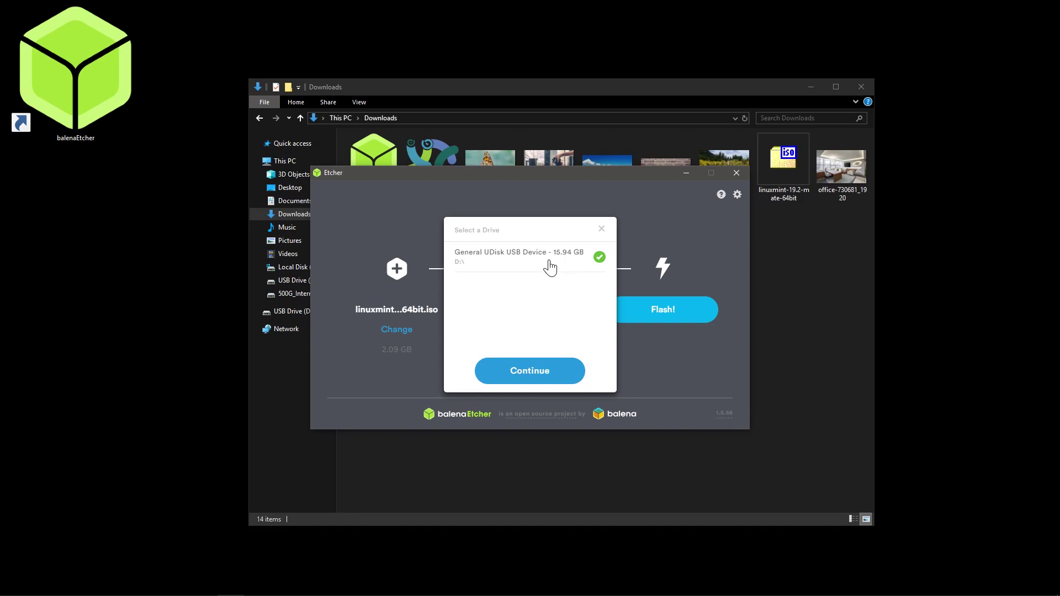
View USB Drive D: properties again, confirming an empty 14.8 GB FAT32 drive
{"action": "left_click", "coordinate": [298, 356]}
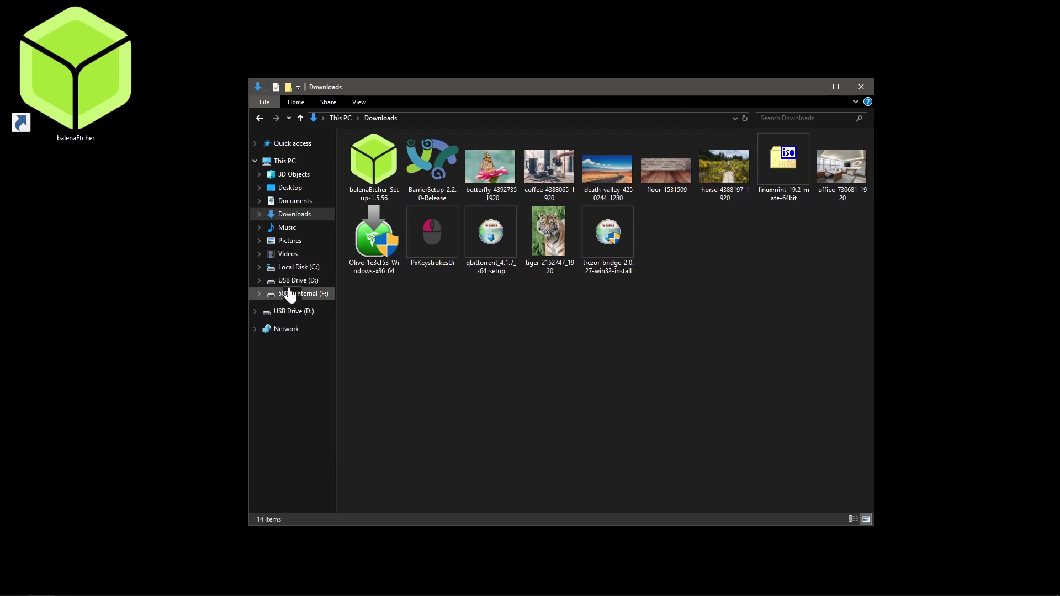
{"action": "right_click", "coordinate": [294, 281]}
{"action": "left_click", "coordinate": [316, 533]}
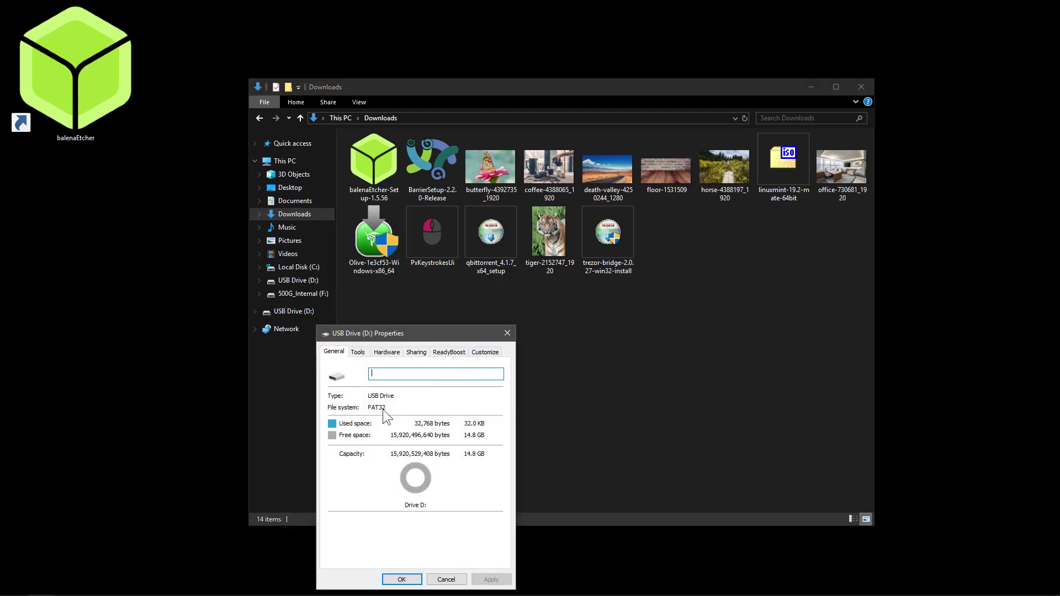
{"action": "left_click_drag", "start_coordinate": [442, 336], "coordinate": [417, 235]}
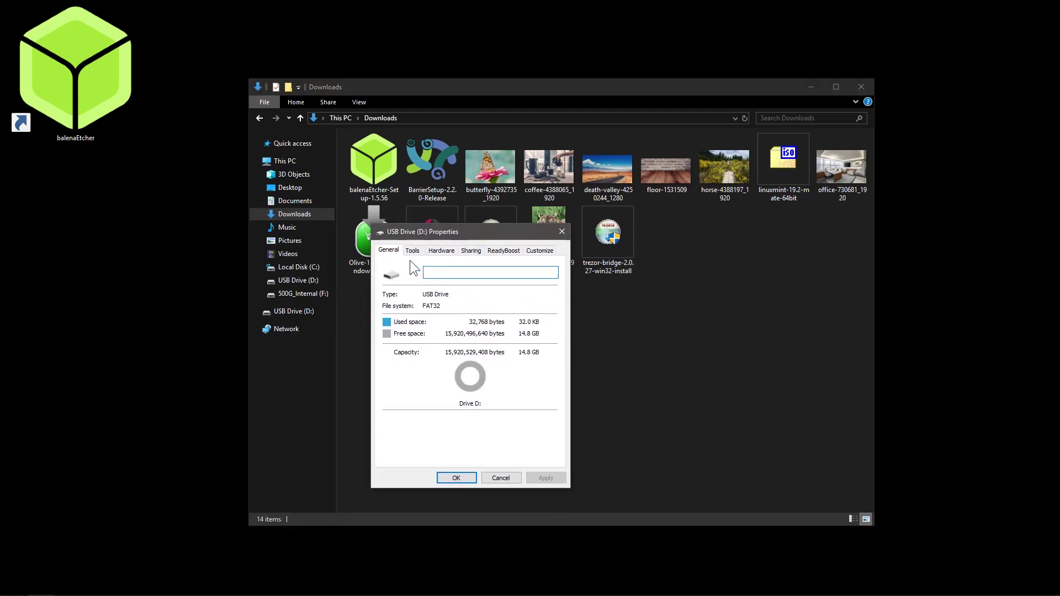
{"action": "left_click", "coordinate": [562, 232]}
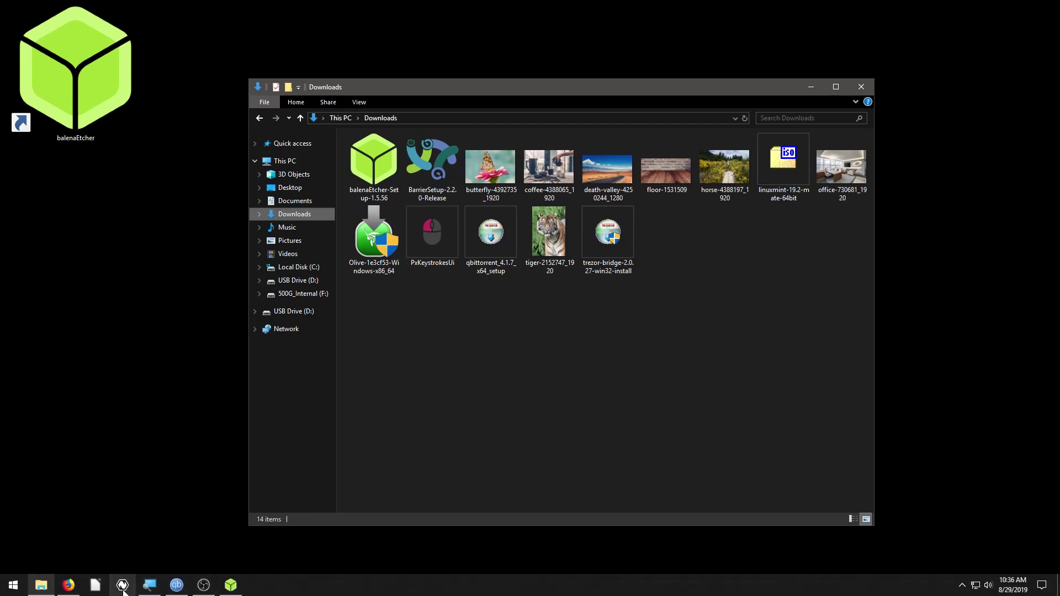
Return to balenaEtcher and confirm the USB drive as the Linux Mint flash target
{"action": "left_click", "coordinate": [232, 586]}
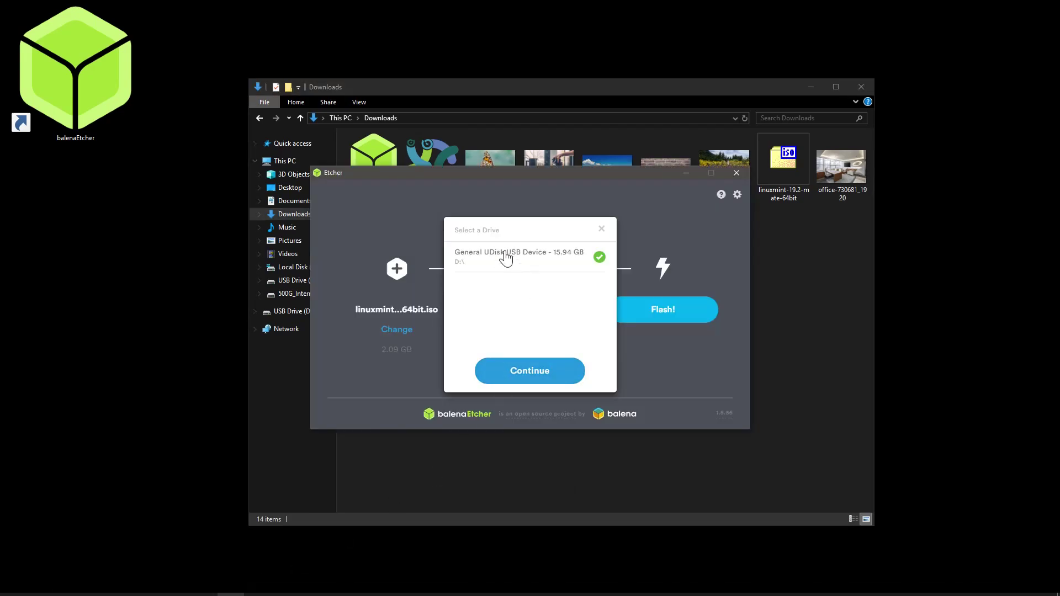
{"action": "left_click", "coordinate": [531, 377]}
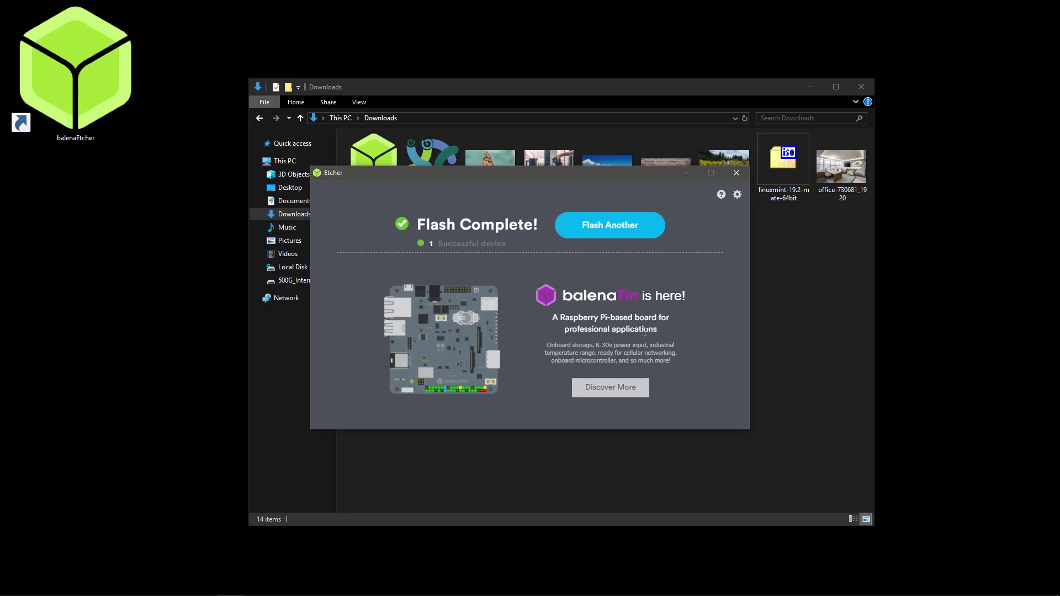
Close the balenaEtcher window once flashing has finished
{"action": "left_click", "coordinate": [736, 174]}
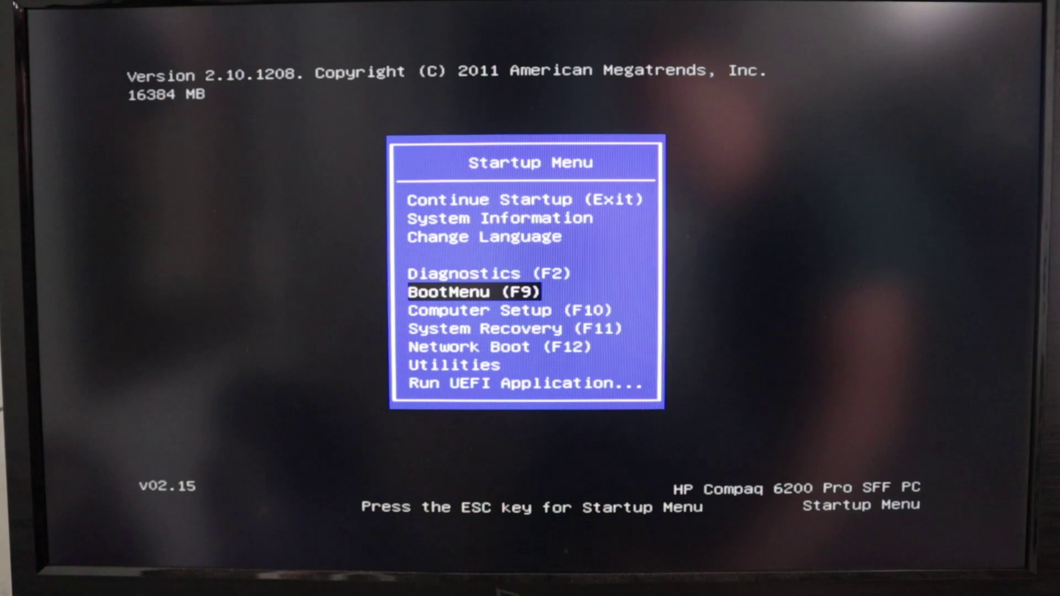
Bring up the list of bootable devices from the HP Startup Menu
{"action": "key", "text": "Down"}
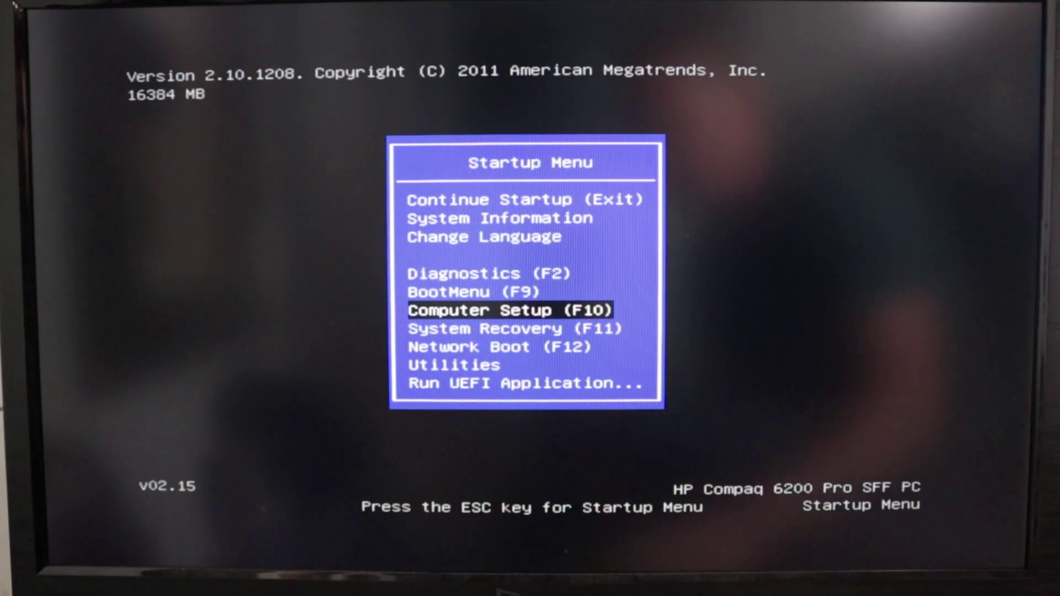
{"action": "key", "text": "Return"}
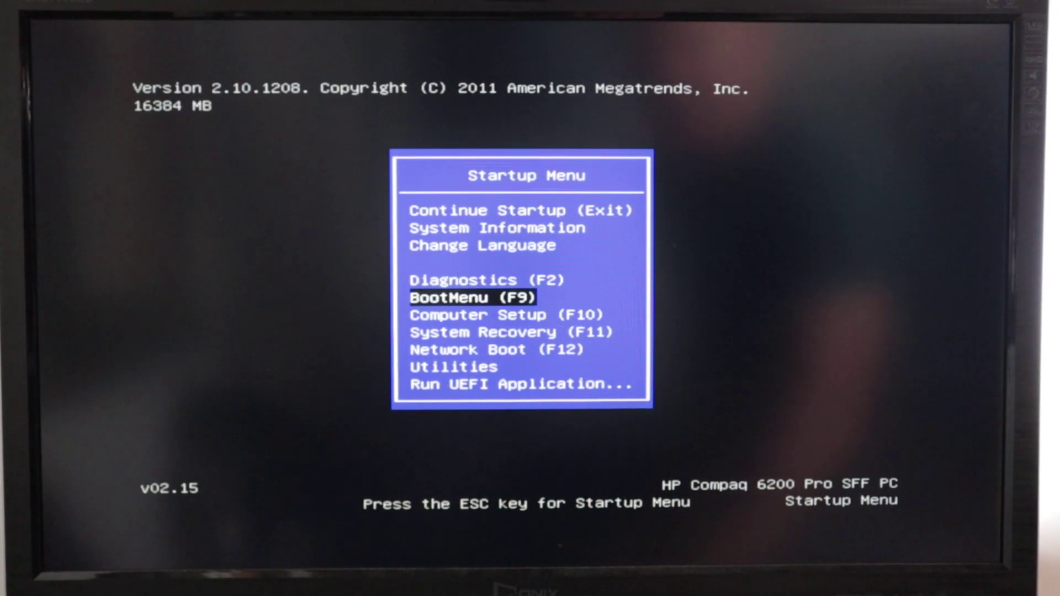
Open the bootable devices list and pick the Generic Flash Disk 8.07
{"action": "key", "text": "Return"}
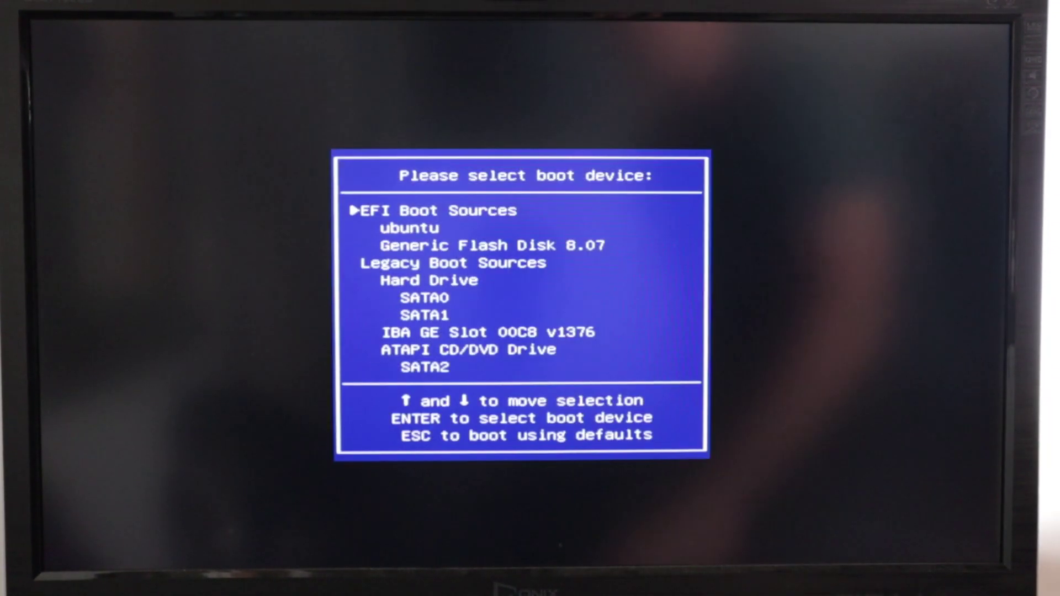
{"action": "key", "text": "Down"}
{"action": "key", "text": "Down"}
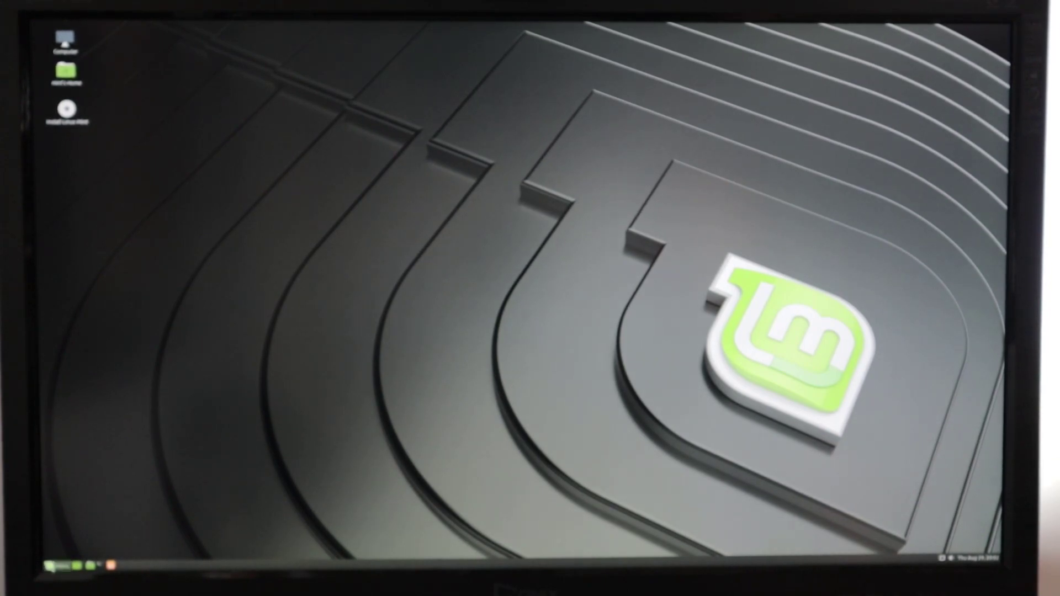
Dismiss the Mint applications menu and open the mint home folder from the panel
{"action": "left_click", "coordinate": [61, 566]}
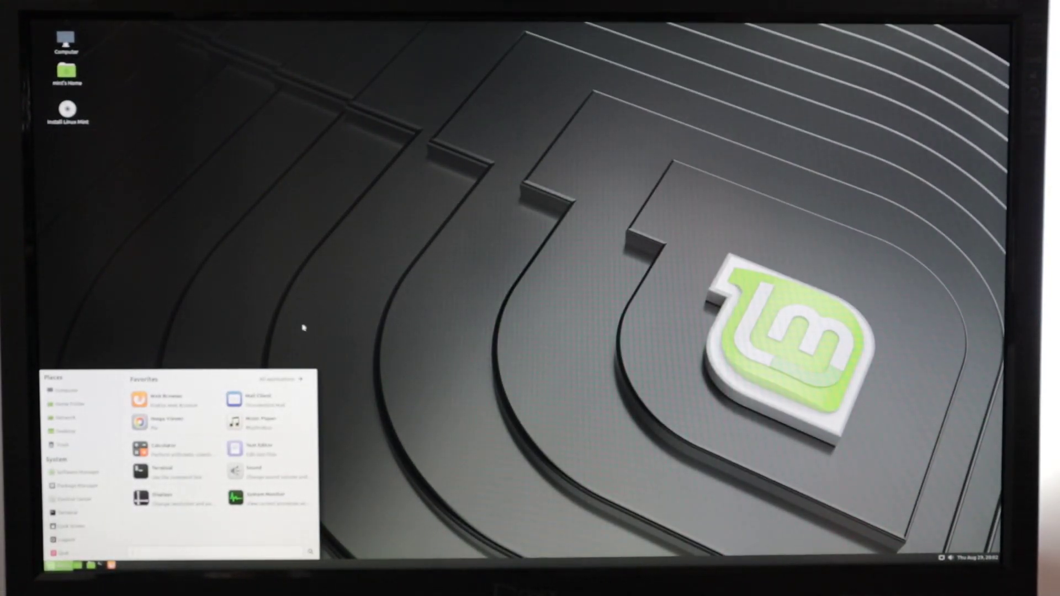
{"action": "left_click", "coordinate": [302, 329]}
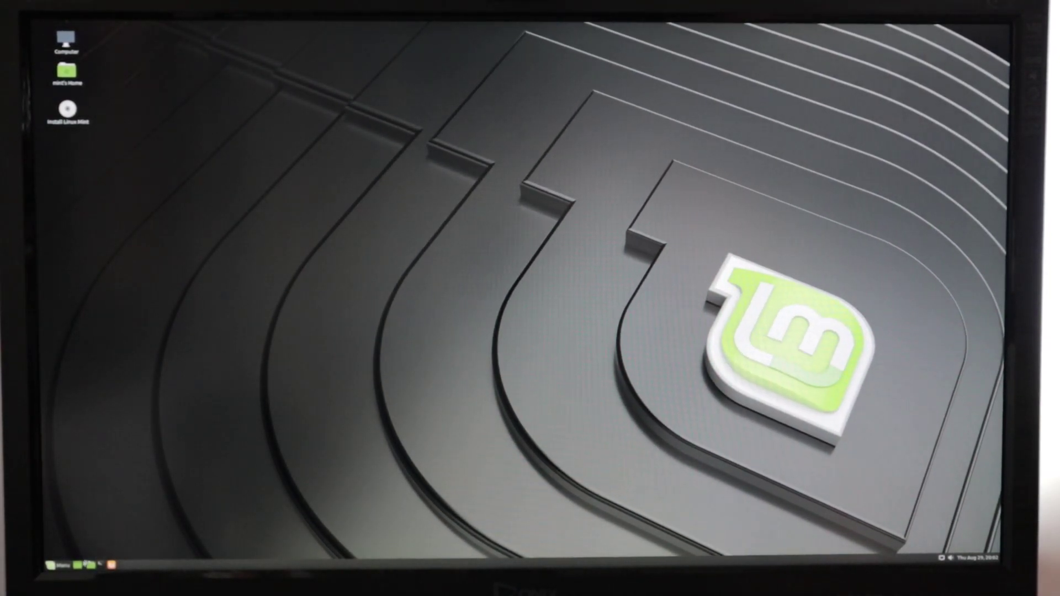
{"action": "left_click", "coordinate": [91, 565]}
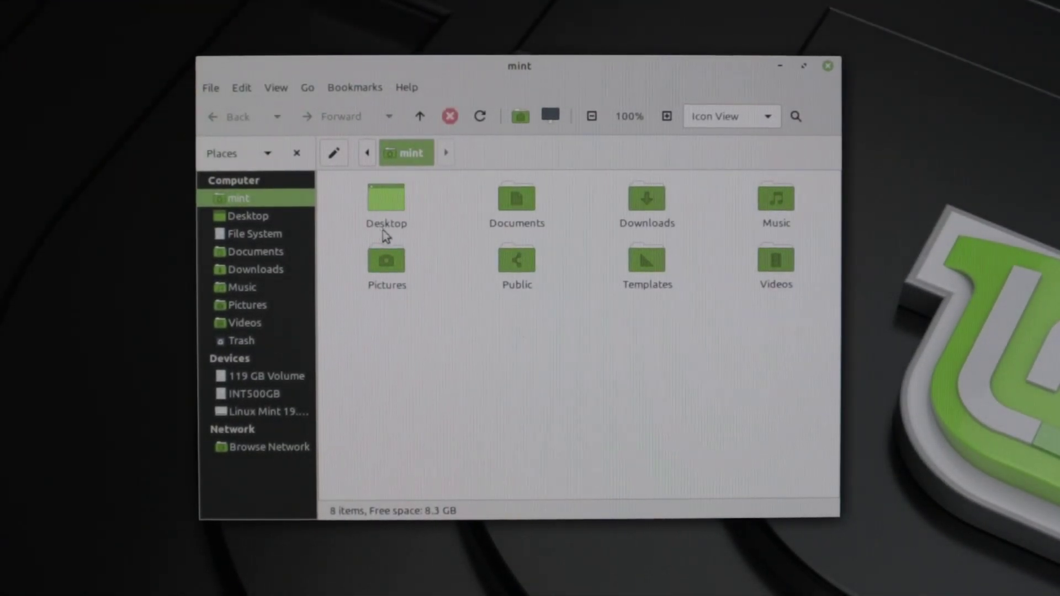
Open Pictures, dismiss the USB and INT500GB errors, then open the 119 GB Volume
{"action": "left_click", "coordinate": [386, 267]}
{"action": "double_click", "coordinate": [387, 267]}
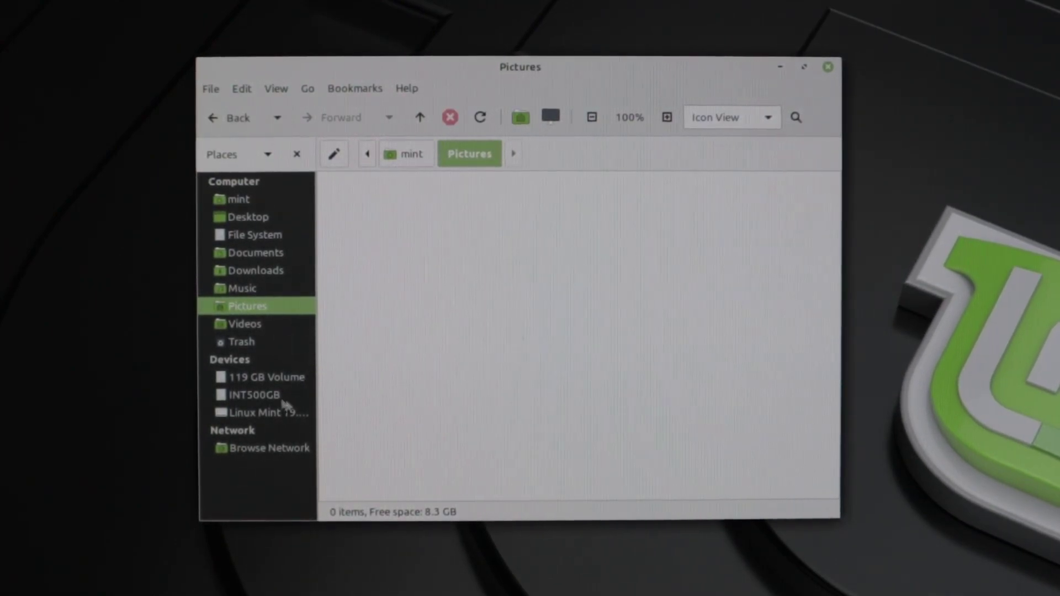
{"action": "left_click", "coordinate": [257, 413]}
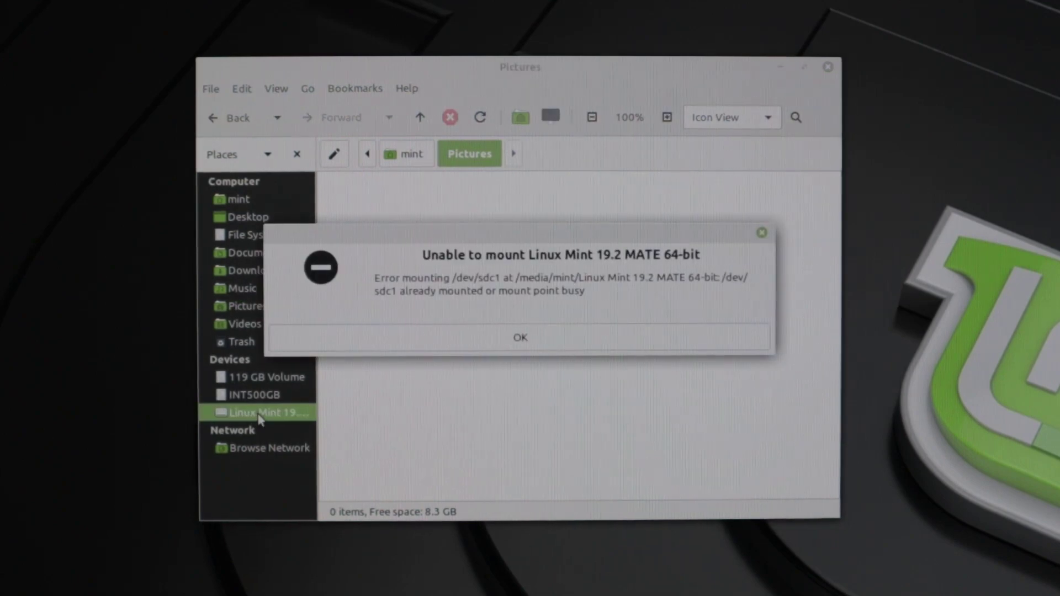
{"action": "left_click", "coordinate": [382, 342]}
{"action": "left_click", "coordinate": [264, 396]}
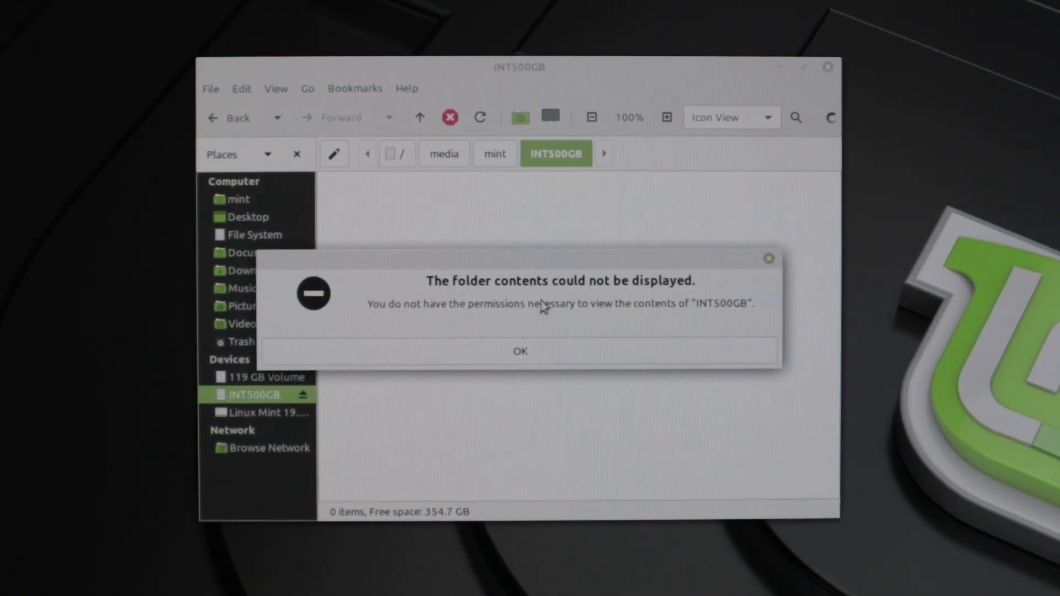
{"action": "left_click", "coordinate": [525, 354]}
{"action": "left_click", "coordinate": [267, 378]}
{"action": "scroll", "coordinate": [467, 338], "scroll_direction": "down", "scroll_amount": 3}
{"action": "scroll", "coordinate": [533, 304], "scroll_direction": "up", "scroll_amount": 2}
{"action": "scroll", "coordinate": [533, 304], "scroll_direction": "down", "scroll_amount": 2}
{"action": "scroll", "coordinate": [480, 310], "scroll_direction": "up", "scroll_amount": 3}
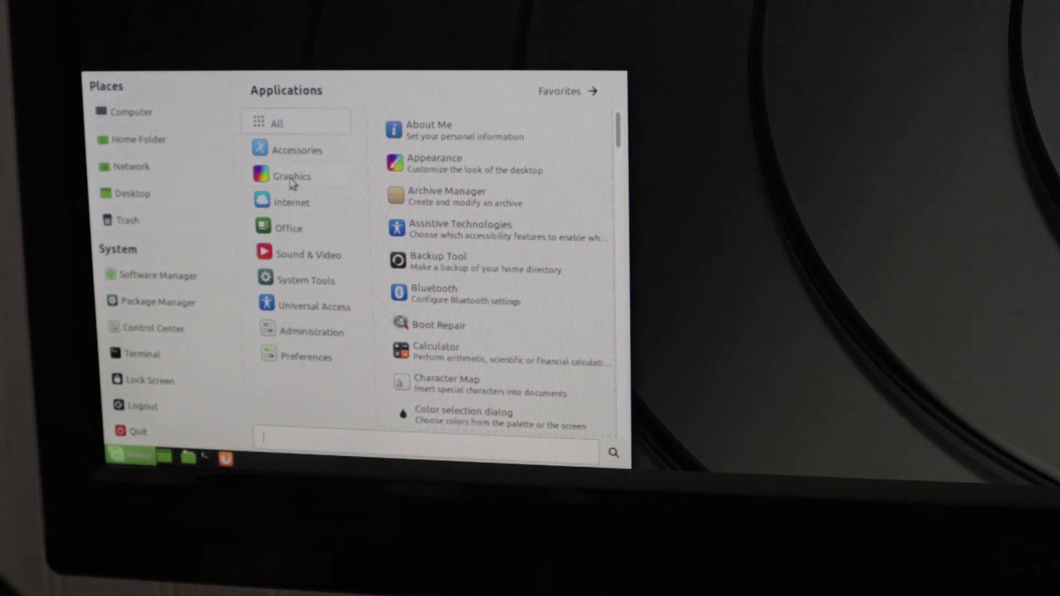
Launch Simple Scan from Graphics, then open a terminal and drag it over the scanner window
{"action": "left_click", "coordinate": [292, 176]}
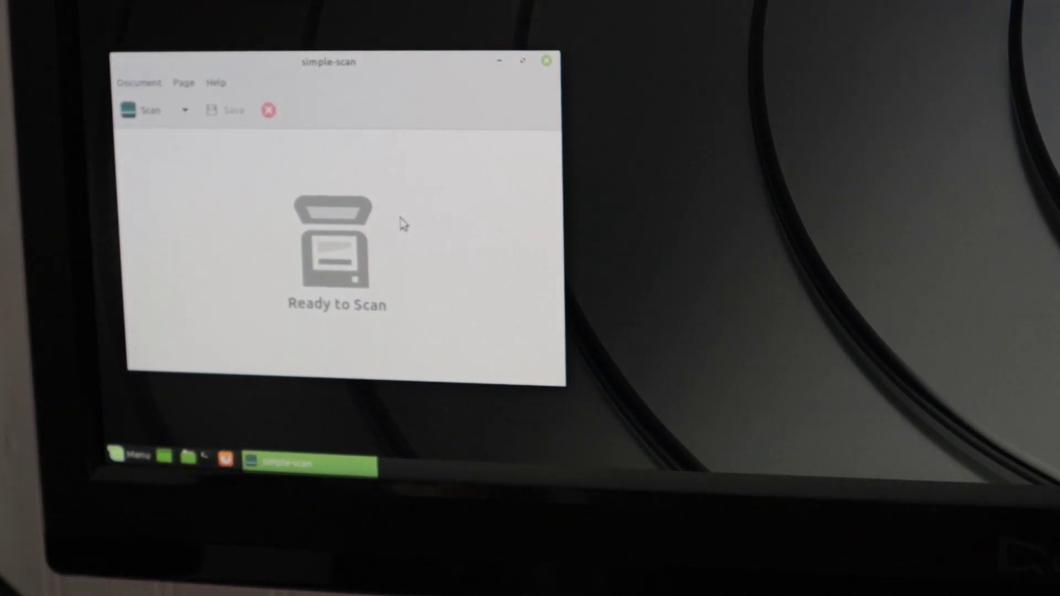
{"action": "left_click", "coordinate": [189, 457]}
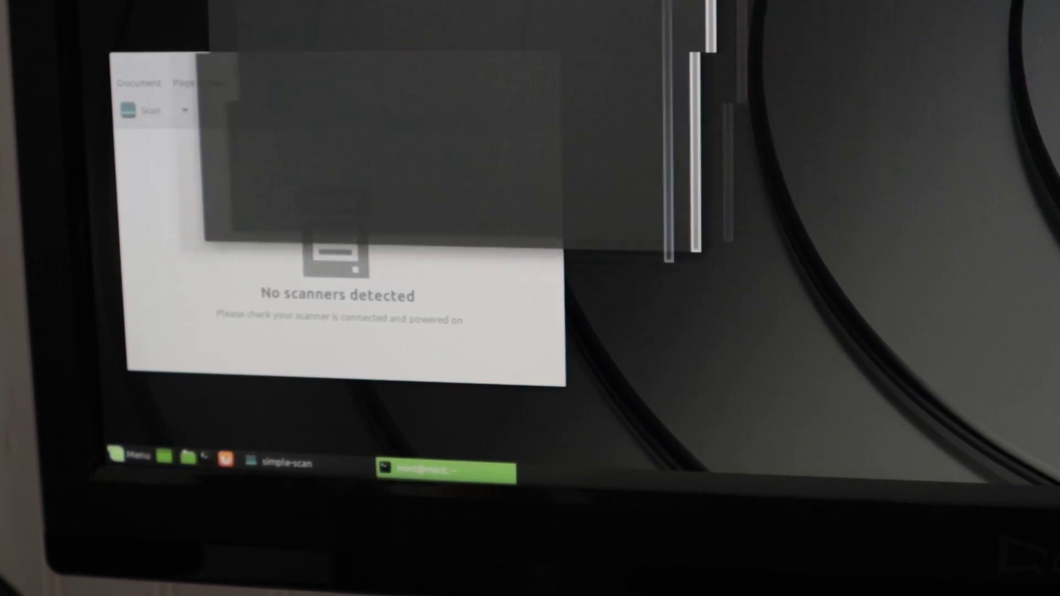
{"action": "left_click_drag", "start_coordinate": [911, 51], "coordinate": [356, 61]}
{"action": "type", "text": "liuhjklhiljk"}
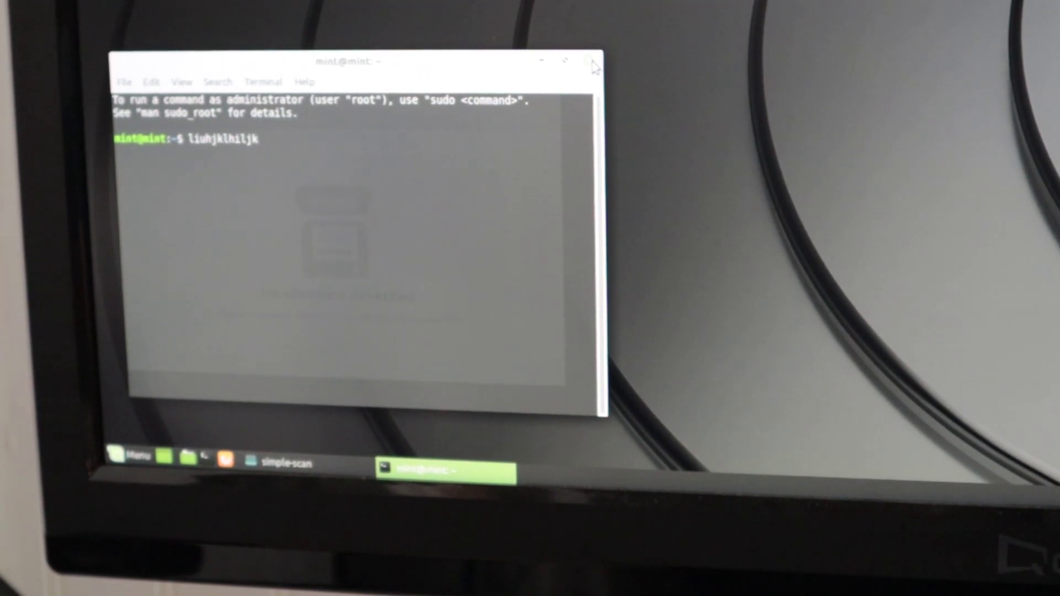
Close the test terminal window
{"action": "left_click", "coordinate": [595, 66]}
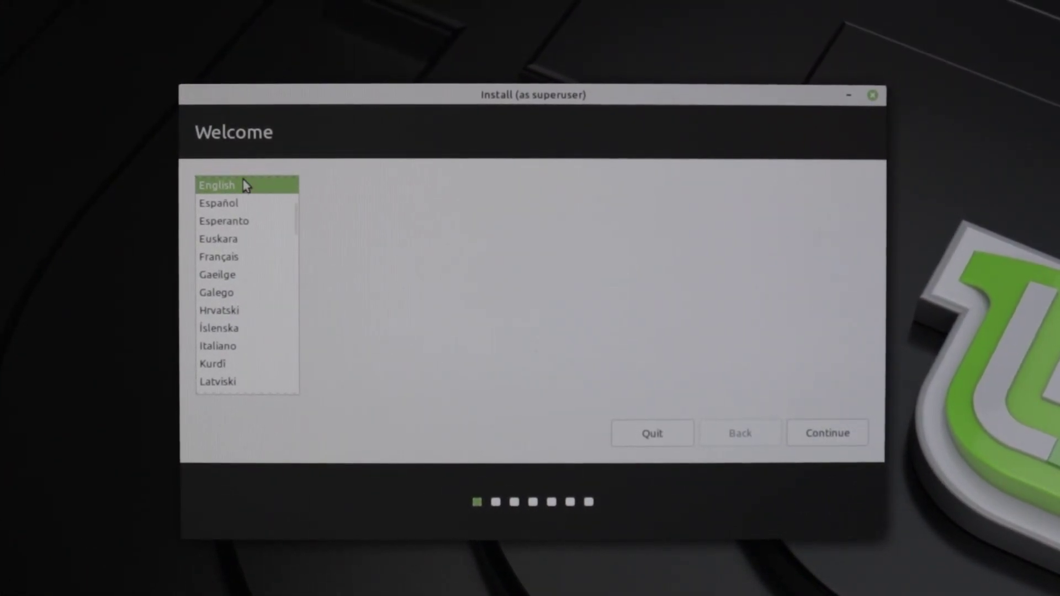
Accept English on the Welcome page and move on to the keyboard layout
{"action": "left_click", "coordinate": [828, 433]}
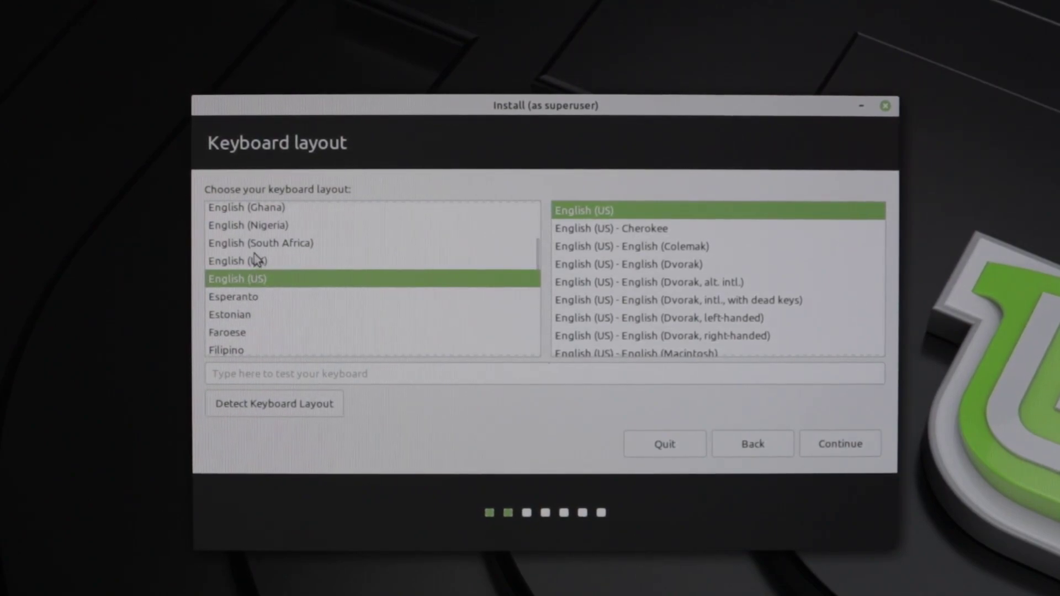
{"action": "scroll", "coordinate": [253, 252], "scroll_direction": "up", "scroll_amount": 3}
{"action": "scroll", "coordinate": [253, 253], "scroll_direction": "down", "scroll_amount": 3}
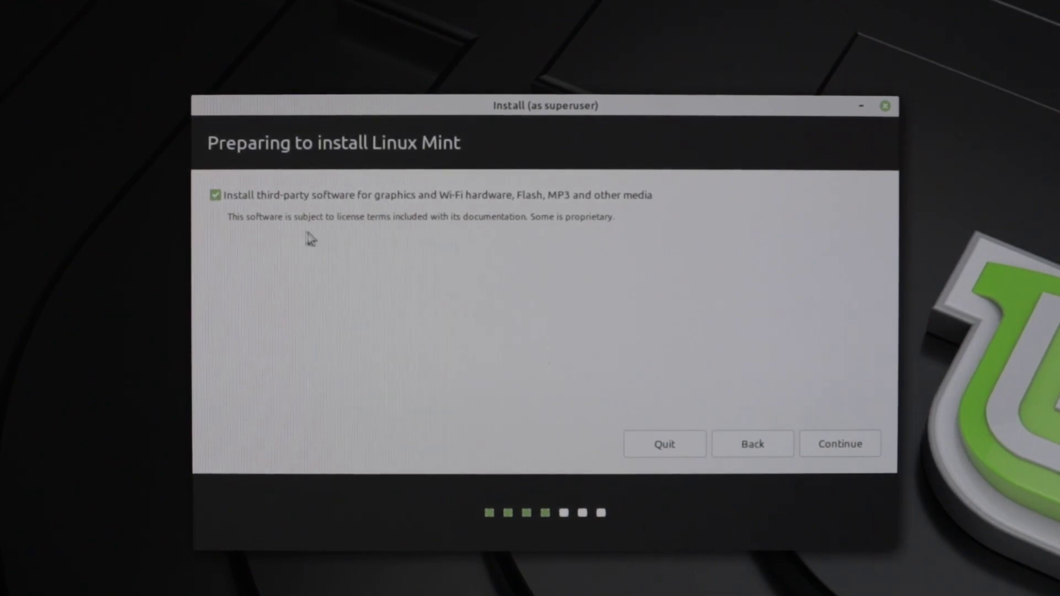
Continue past the Preparing to install page with third-party software ticked
{"action": "left_click", "coordinate": [823, 450]}
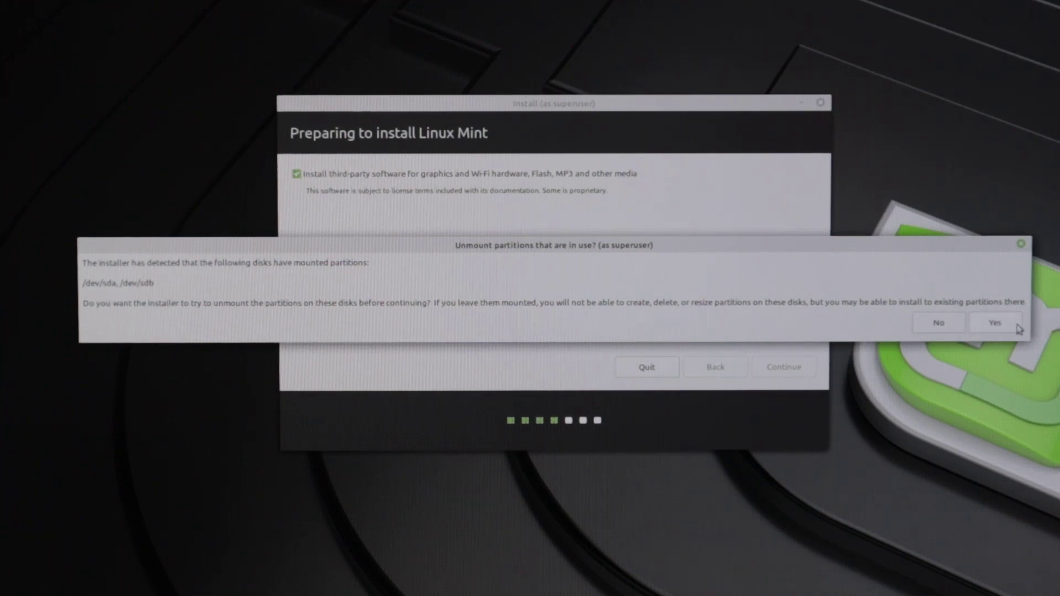
Agree to unmount the busy partitions, try the install options, and settle on 'Something else'
{"action": "left_click", "coordinate": [999, 323]}
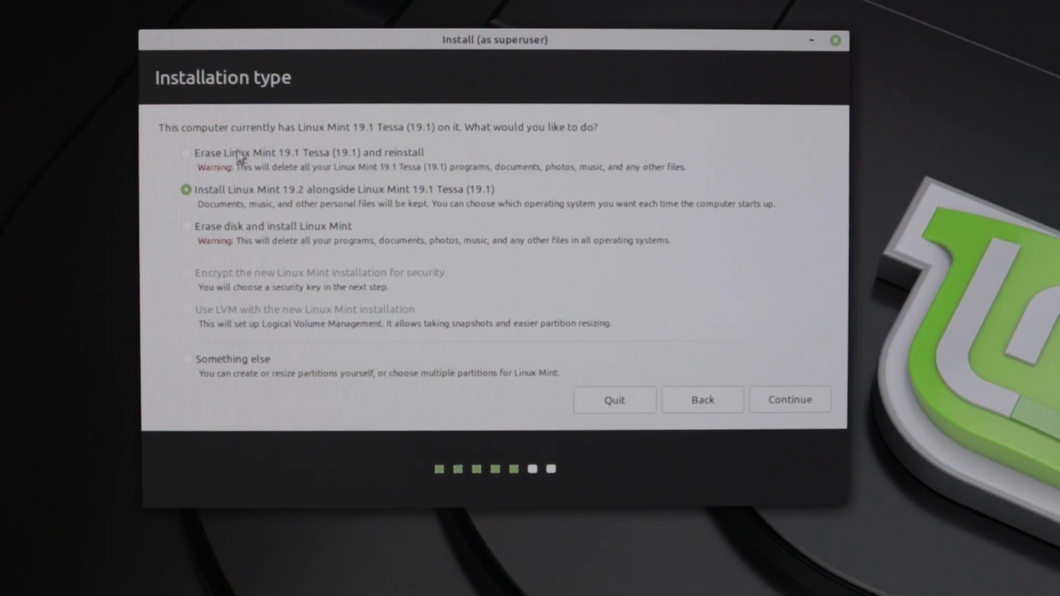
{"action": "left_click", "coordinate": [186, 152]}
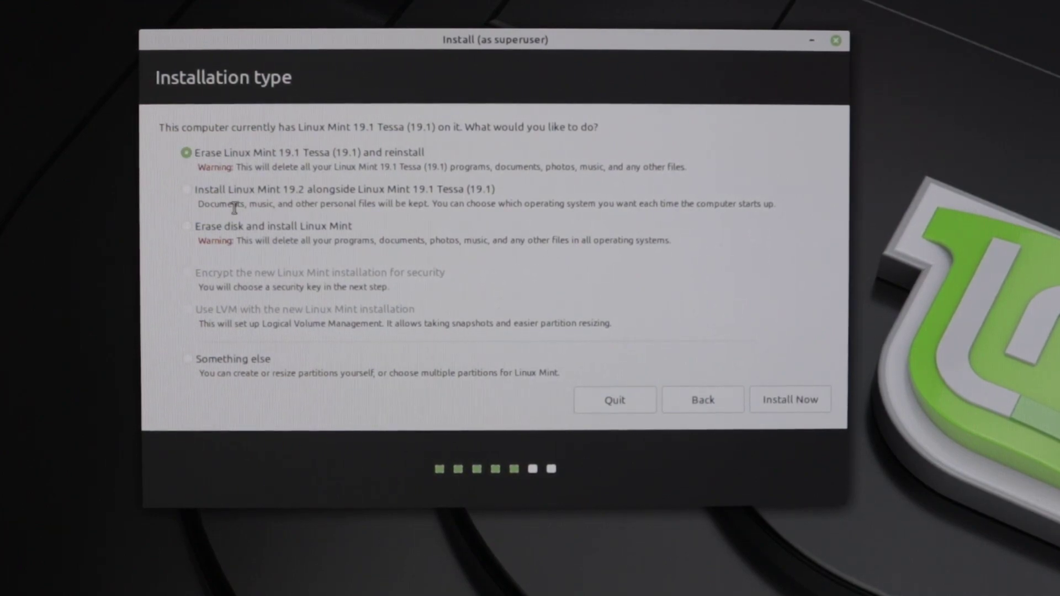
{"action": "left_click", "coordinate": [187, 190]}
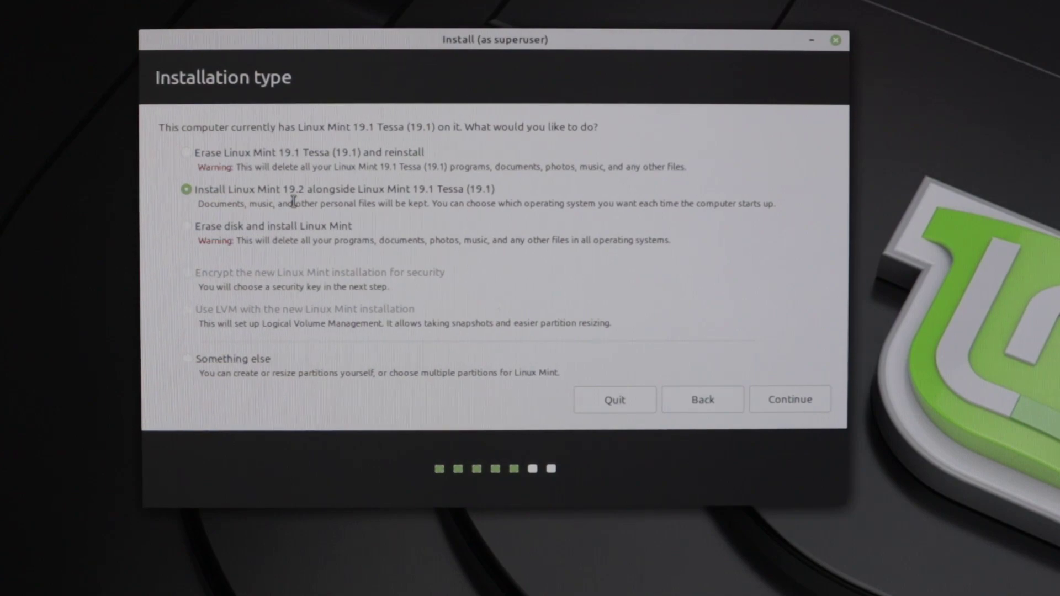
{"action": "left_click", "coordinate": [186, 230]}
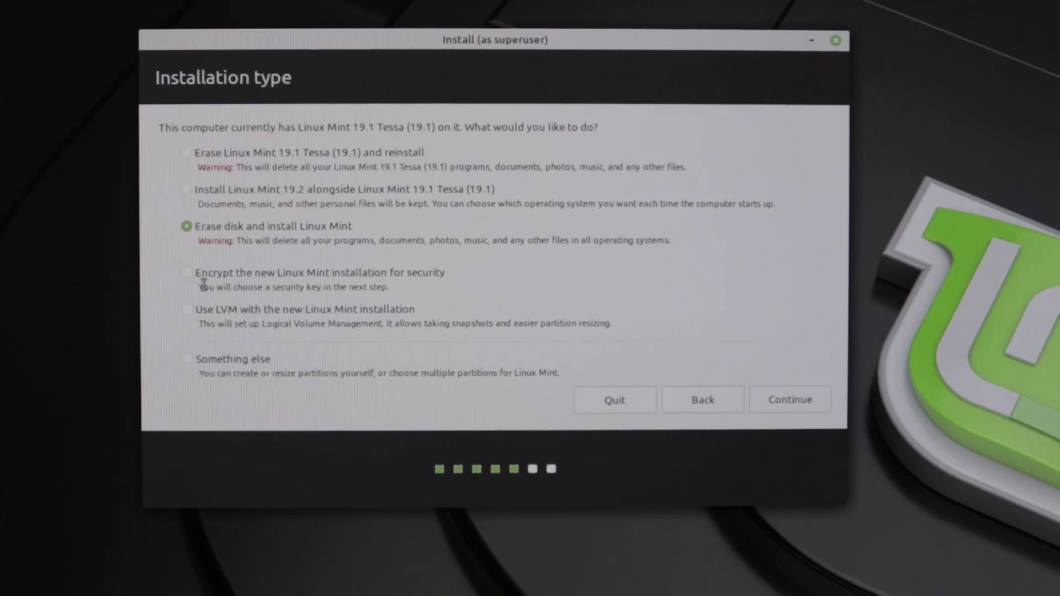
{"action": "left_click", "coordinate": [189, 360]}
Inspect the sda2 and sda1 efi partitions, then go back and pick 'Erase disk and install Linux Mint'
{"action": "left_click", "coordinate": [792, 400]}
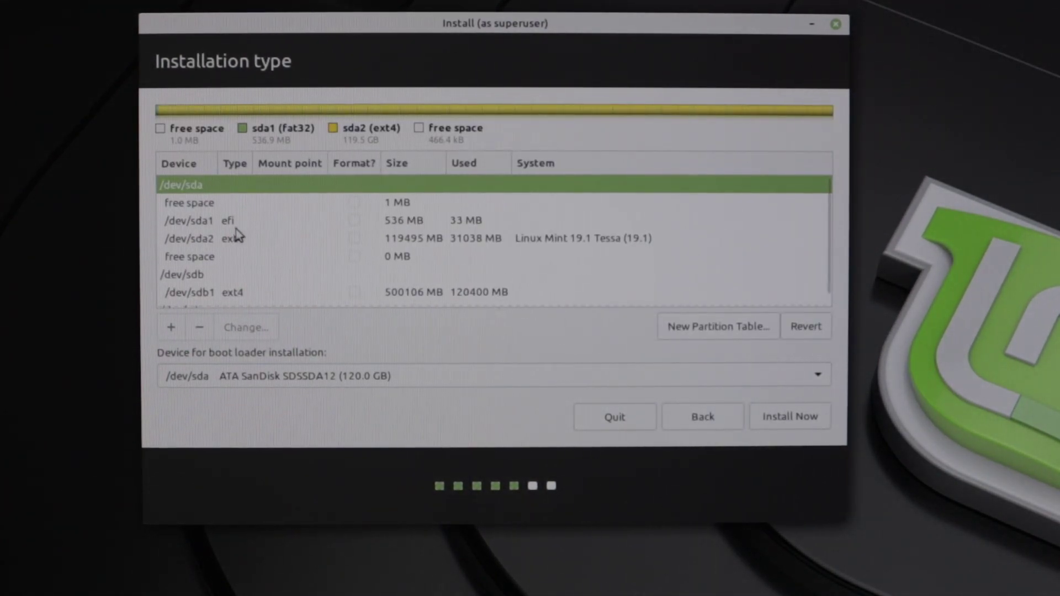
{"action": "scroll", "coordinate": [261, 232], "scroll_direction": "down", "scroll_amount": 1}
{"action": "scroll", "coordinate": [282, 246], "scroll_direction": "up", "scroll_amount": 1}
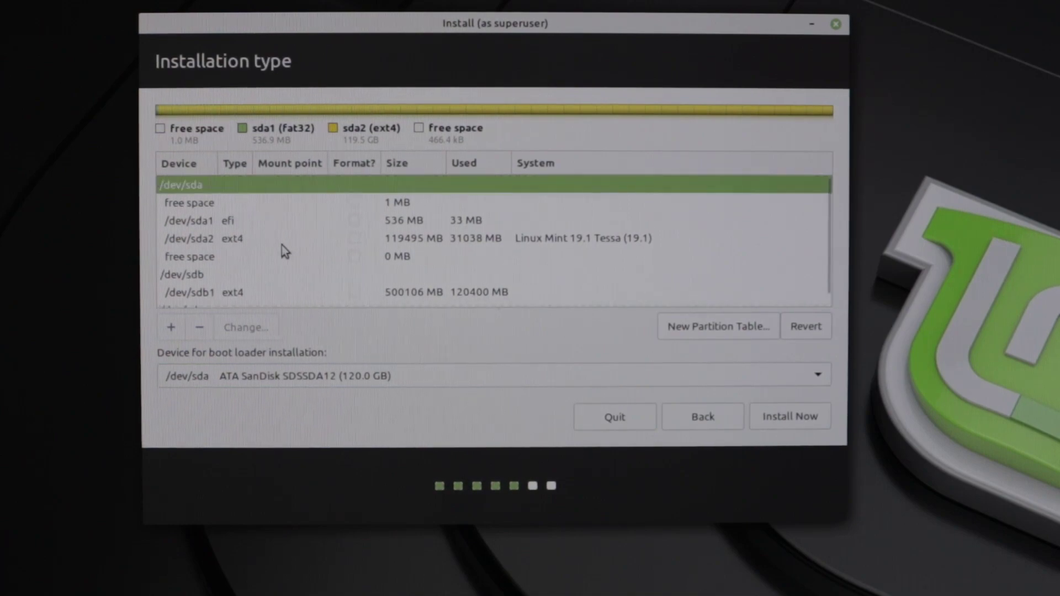
{"action": "left_click", "coordinate": [238, 241]}
{"action": "left_click", "coordinate": [218, 222]}
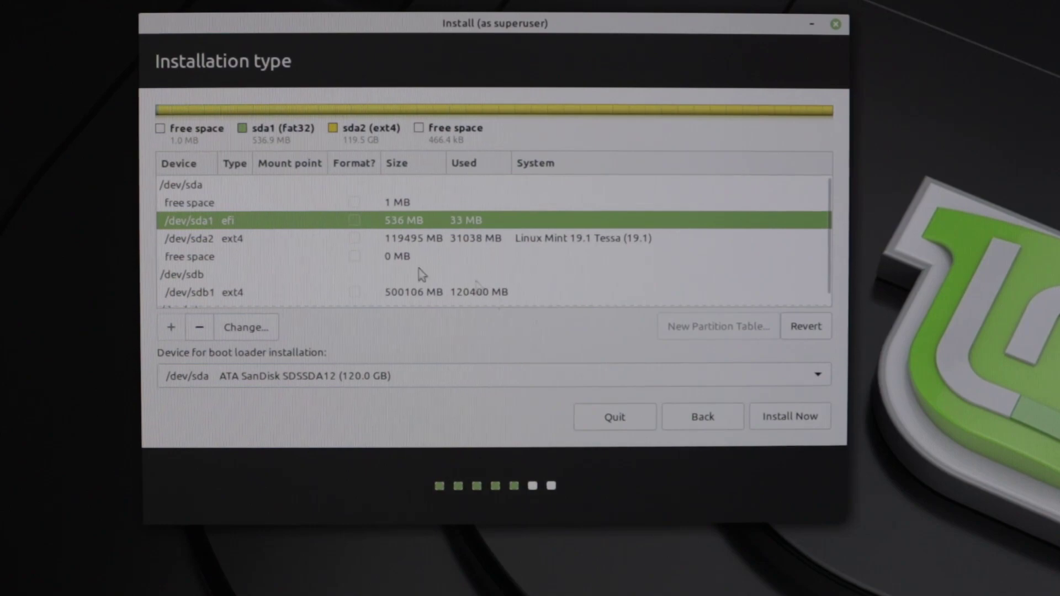
{"action": "left_click", "coordinate": [703, 419]}
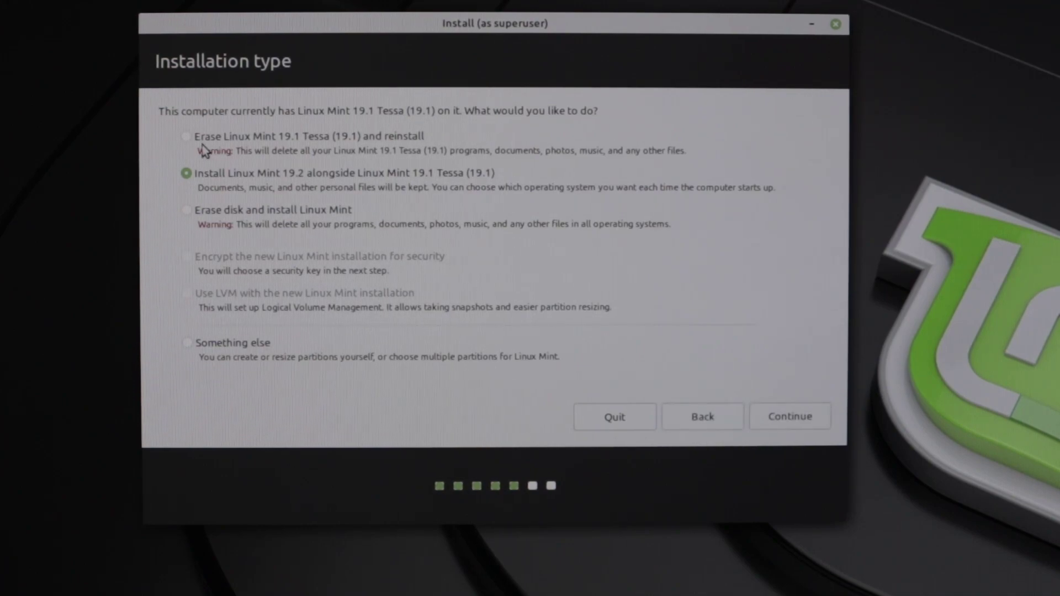
{"action": "left_click", "coordinate": [197, 218]}
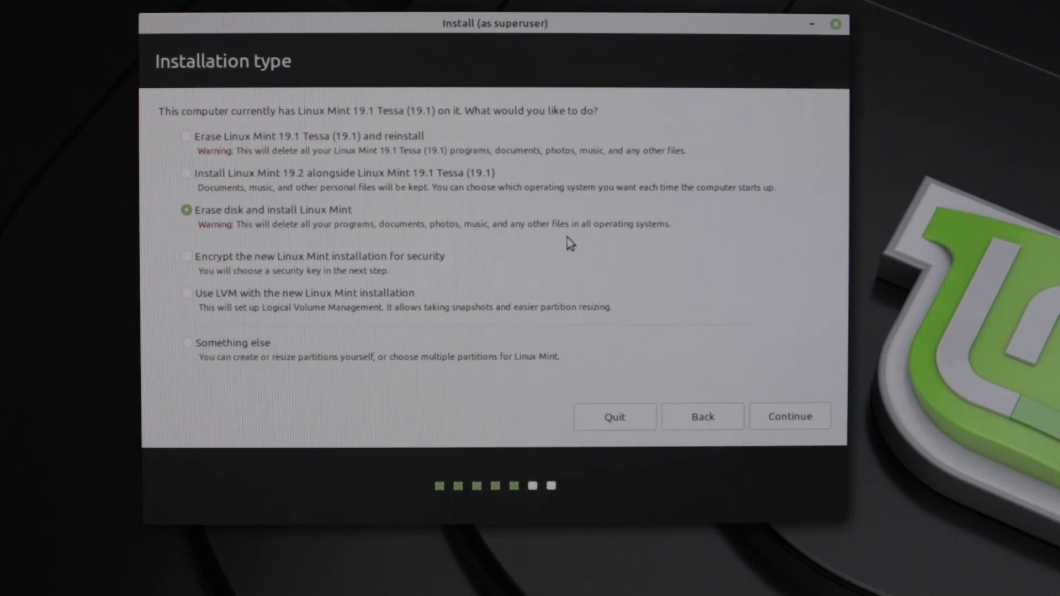
Keep the 120 GB SanDisk sda drive as the disk to erase
{"action": "left_click", "coordinate": [808, 409]}
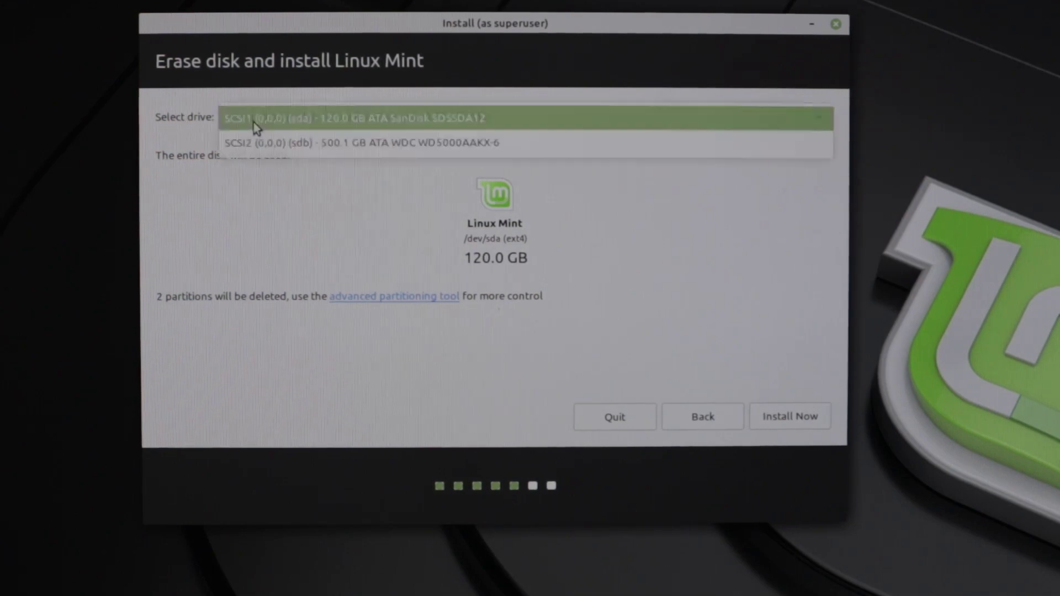
{"action": "left_click", "coordinate": [257, 118]}
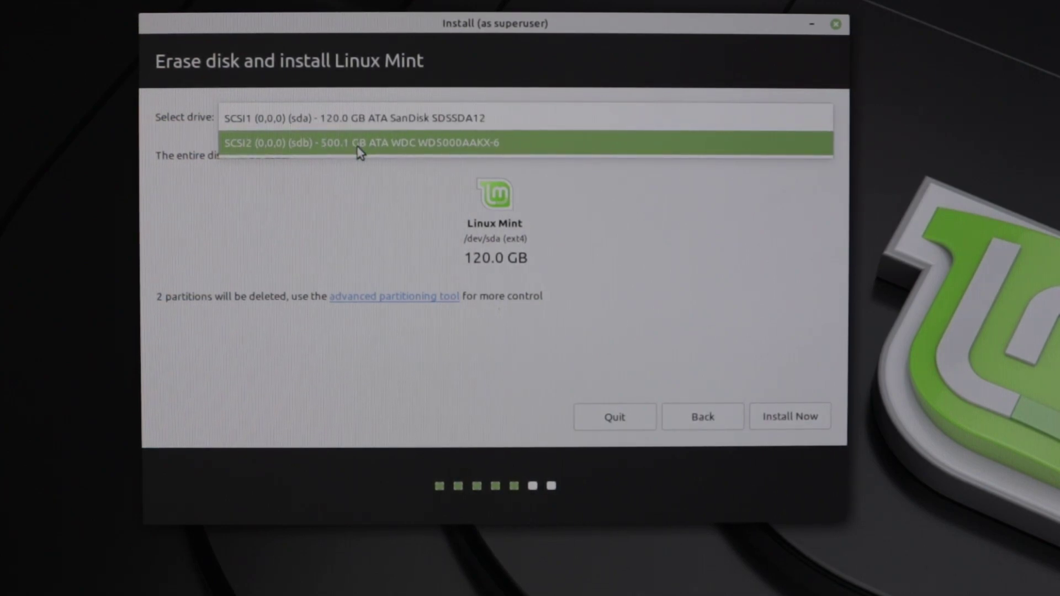
{"action": "left_click", "coordinate": [346, 127]}
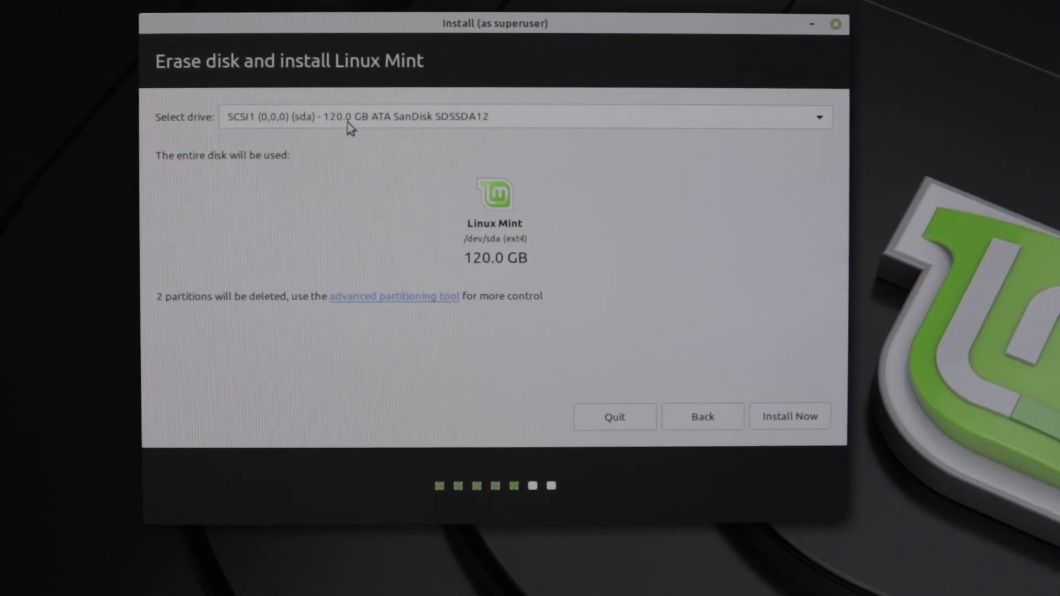
Start the install and confirm writing the partition changes to disk
{"action": "left_click", "coordinate": [781, 417]}
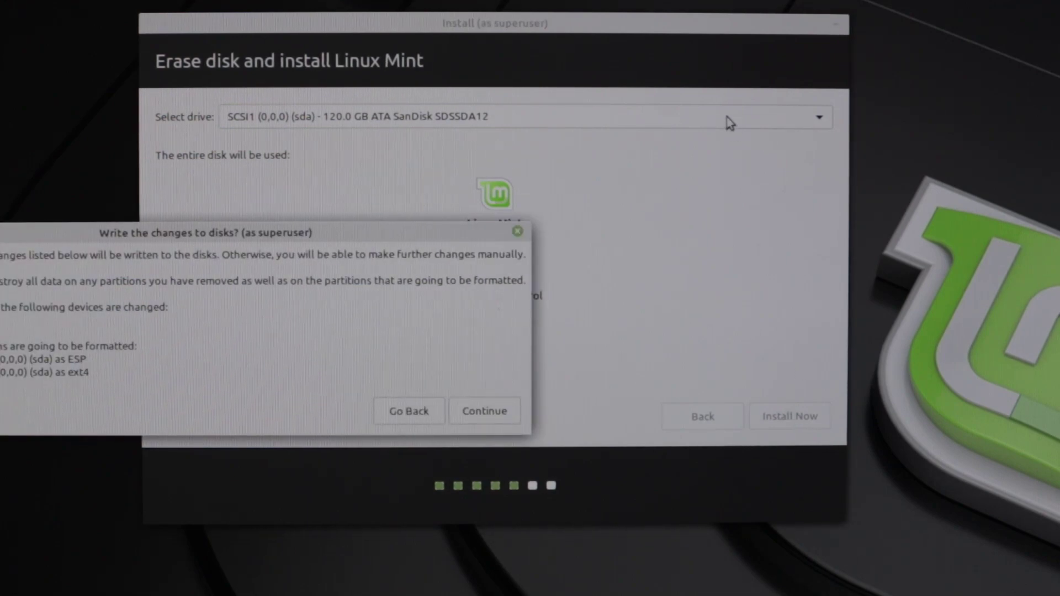
{"action": "mouse_move", "coordinate": [163, 233]}
{"action": "left_mouse_down"}
{"action": "mouse_move", "coordinate": [473, 104]}
{"action": "mouse_move", "coordinate": [444, 121]}
{"action": "left_mouse_up"}
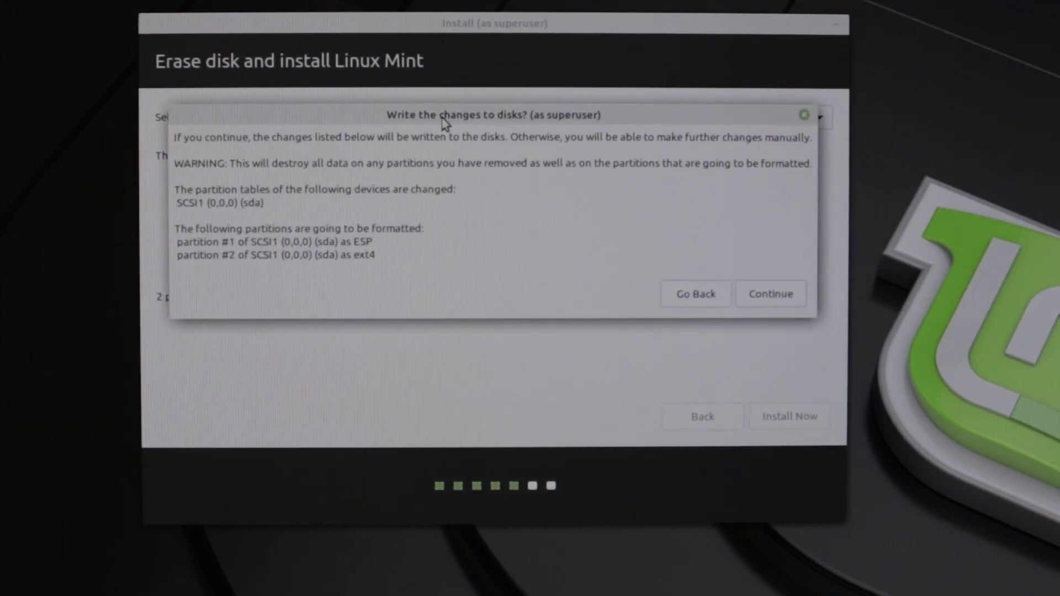
{"action": "left_click", "coordinate": [772, 294]}
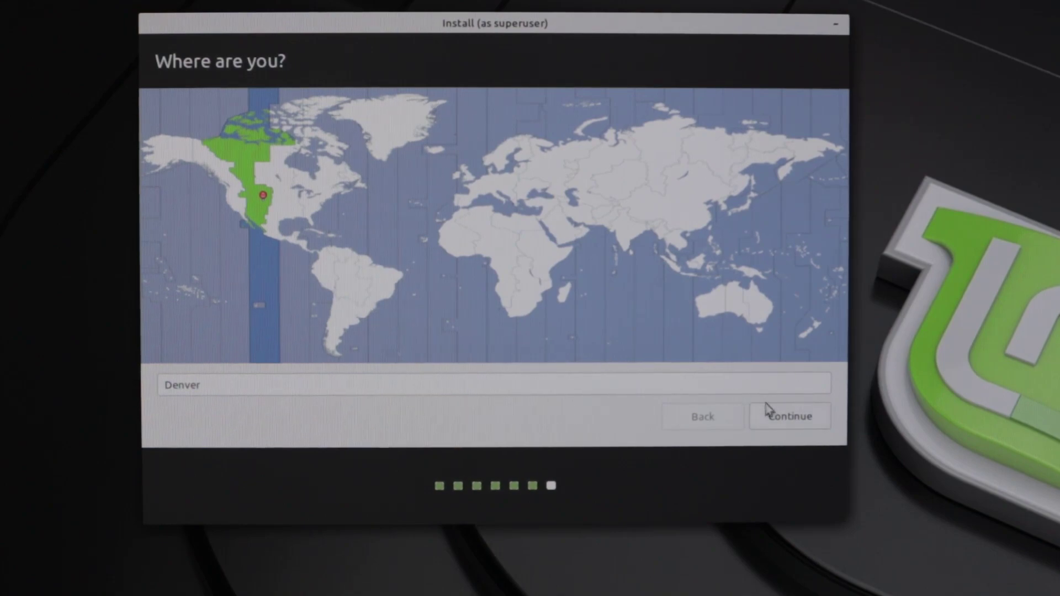
Accept Denver, trim the computer name, enter the password, enable automatic login, and start installing
{"action": "left_click", "coordinate": [779, 417]}
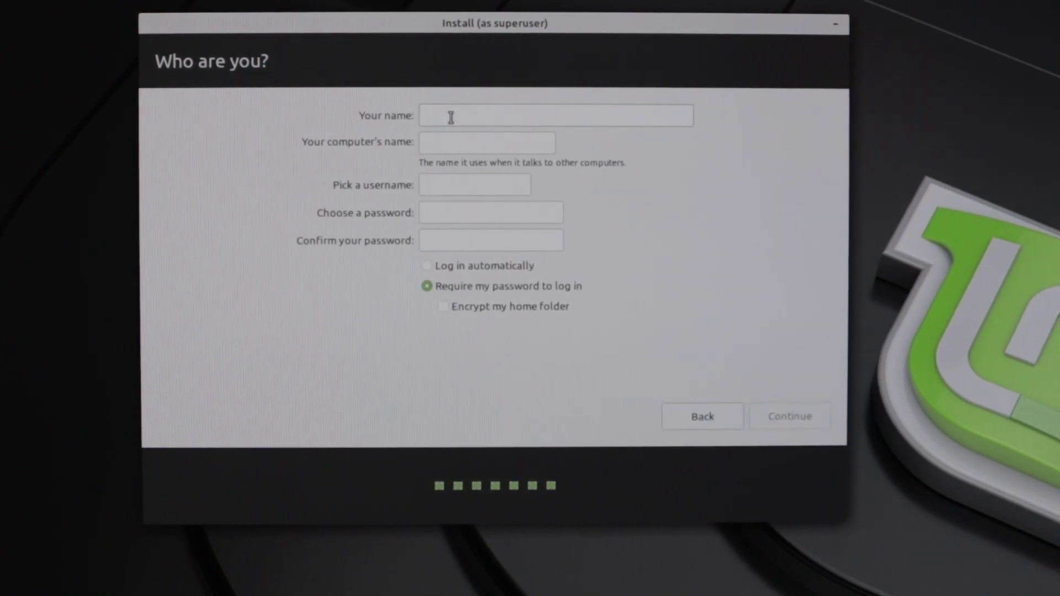
{"action": "type", "text": "tj"}
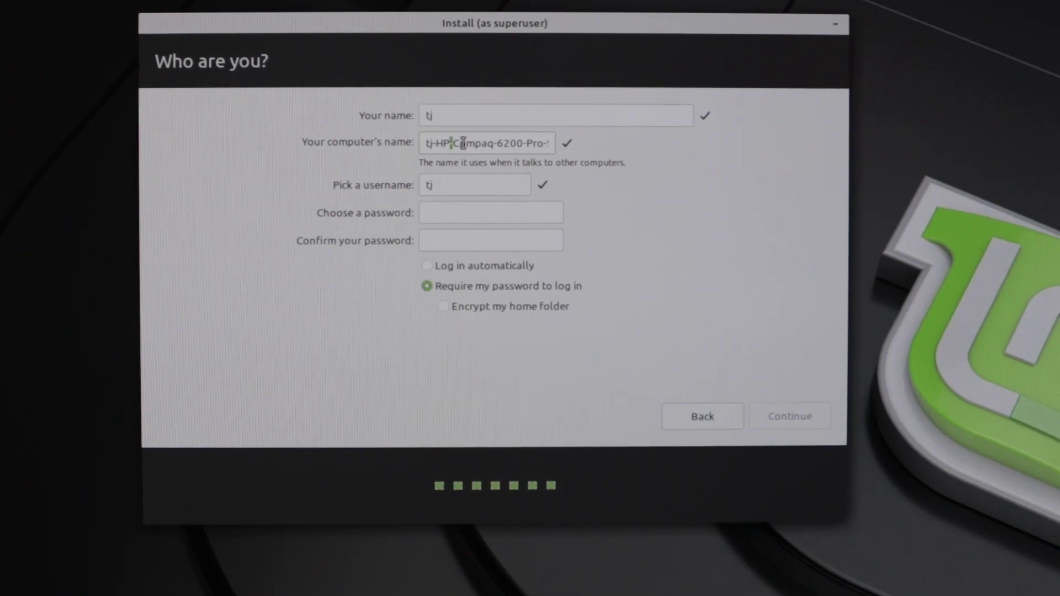
{"action": "left_click", "coordinate": [462, 143]}
{"action": "key", "text": "Delete"}
{"action": "key", "text": "Delete"}
{"action": "key", "text": "Delete"}
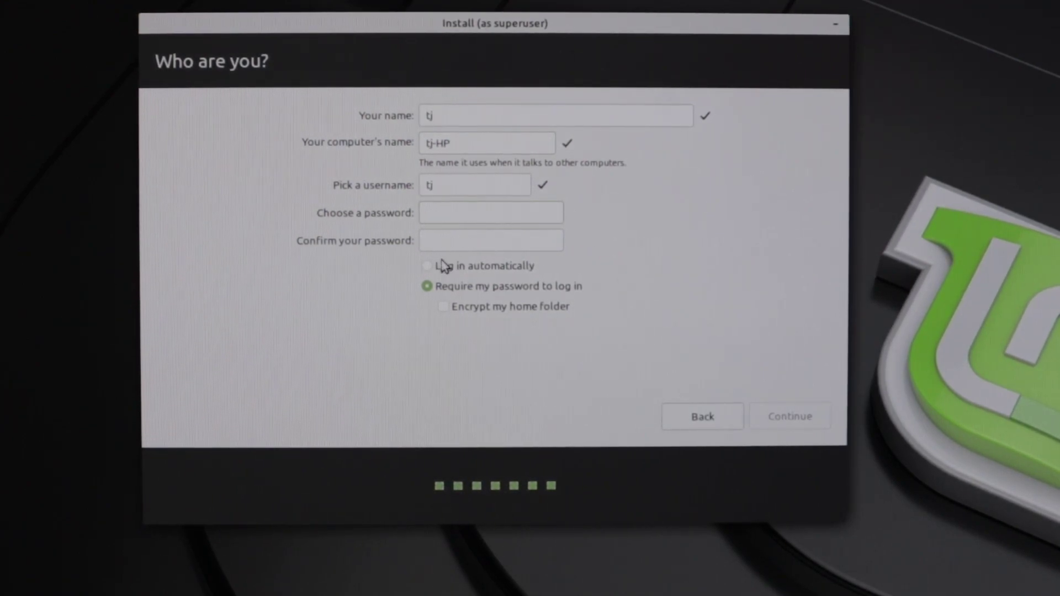
{"action": "key", "text": "Tab"}
{"action": "key", "text": "Tab"}
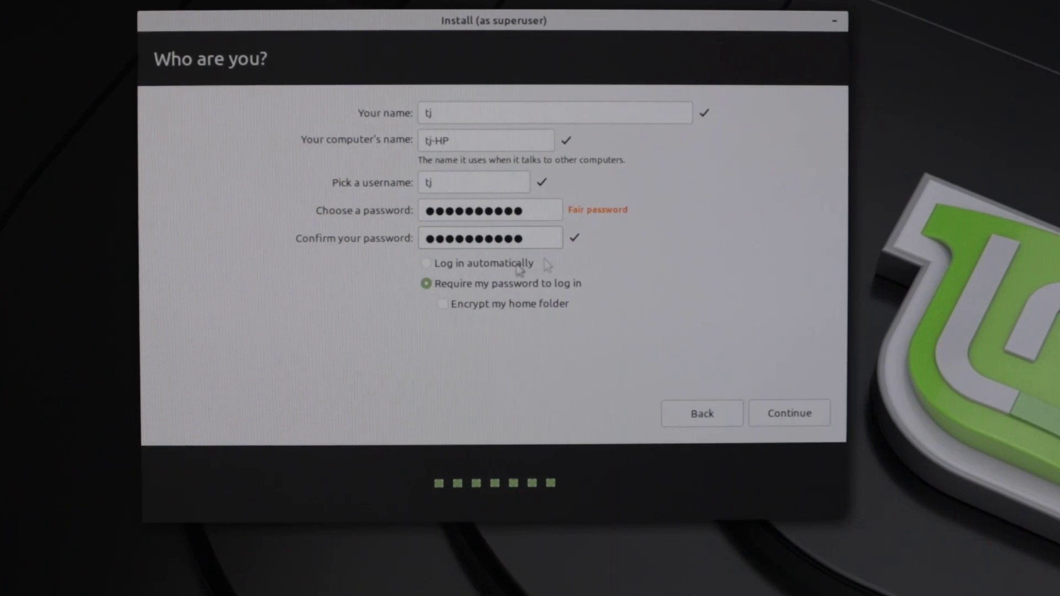
{"action": "left_click", "coordinate": [426, 264]}
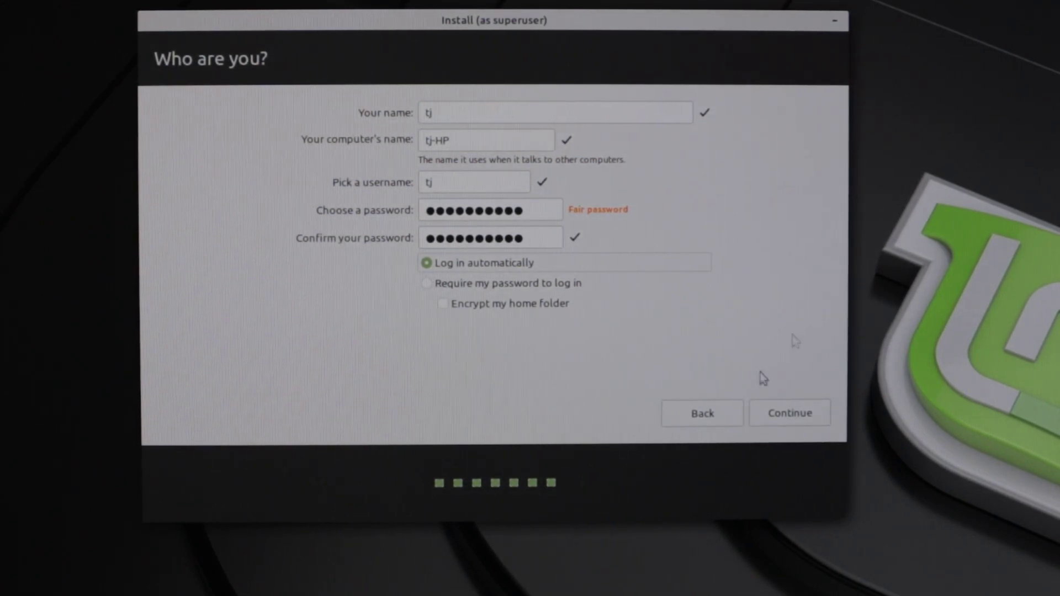
{"action": "left_click", "coordinate": [791, 416]}
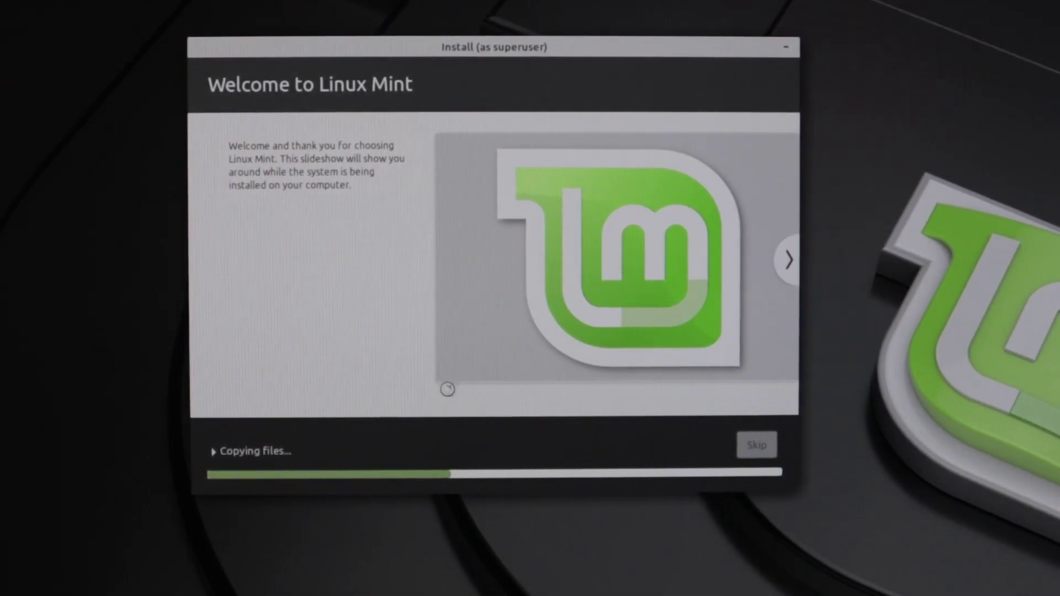
Expand 'Copying files...' to show the detailed installation log
{"action": "left_click", "coordinate": [218, 451]}
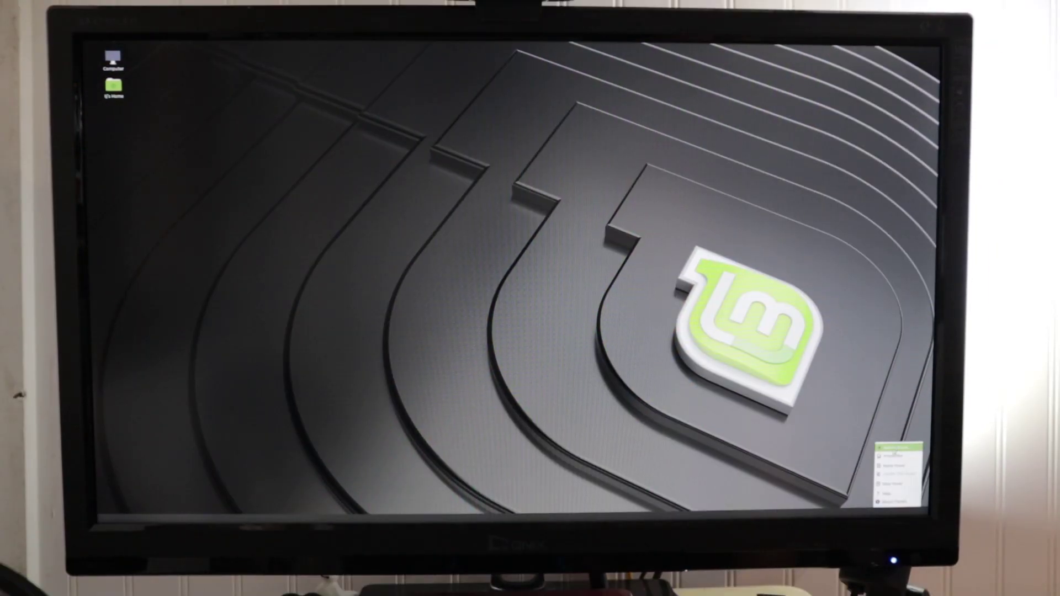
{"action": "left_click", "coordinate": [897, 450]}
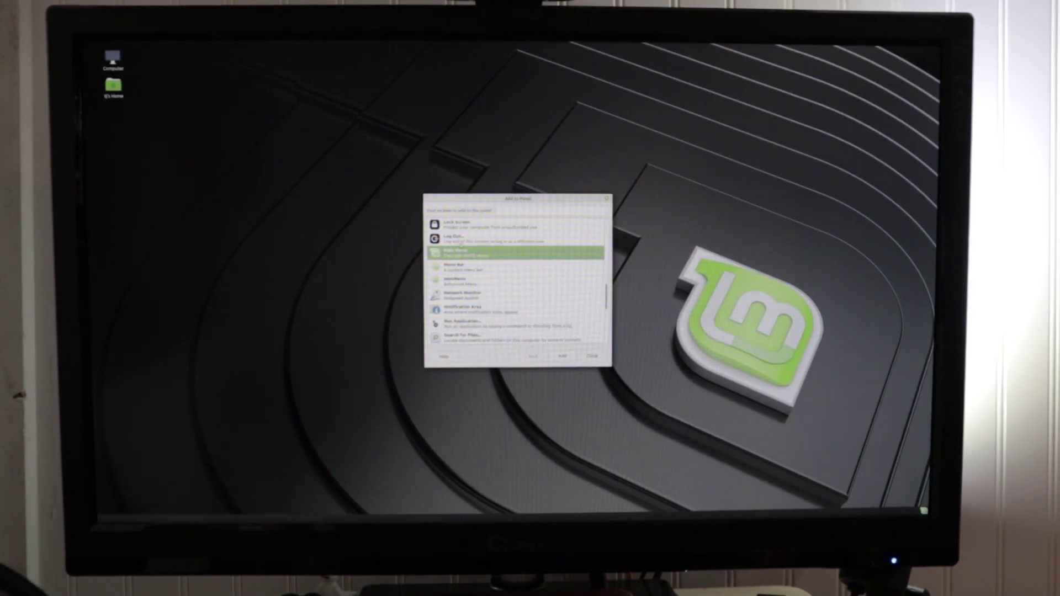
{"action": "left_click", "coordinate": [594, 357]}
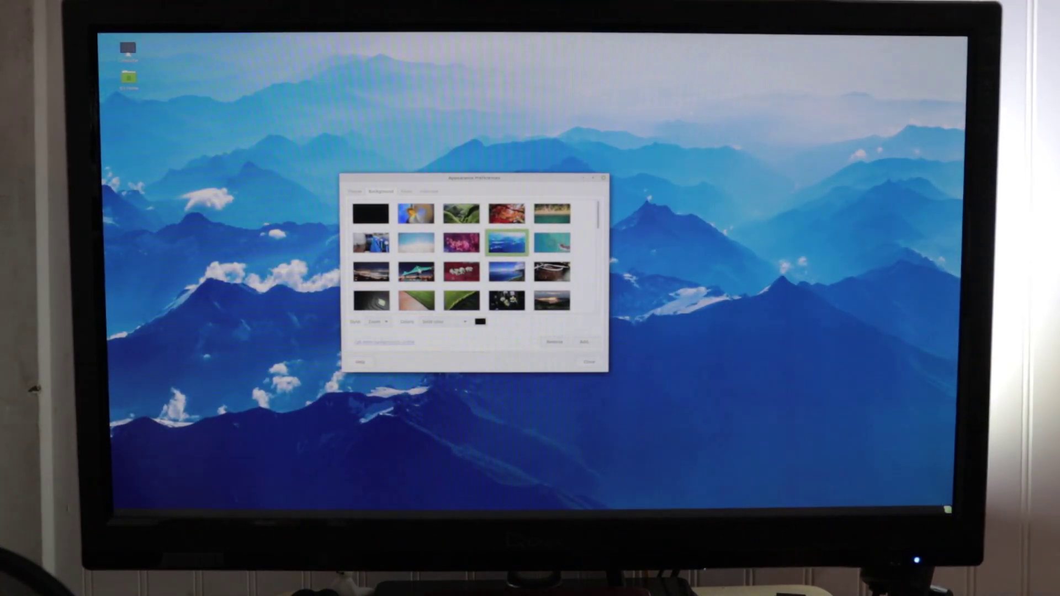
Pick a wallpaper thumbnail, move the preferences window down-right, and show the themes
{"action": "left_click", "coordinate": [416, 271]}
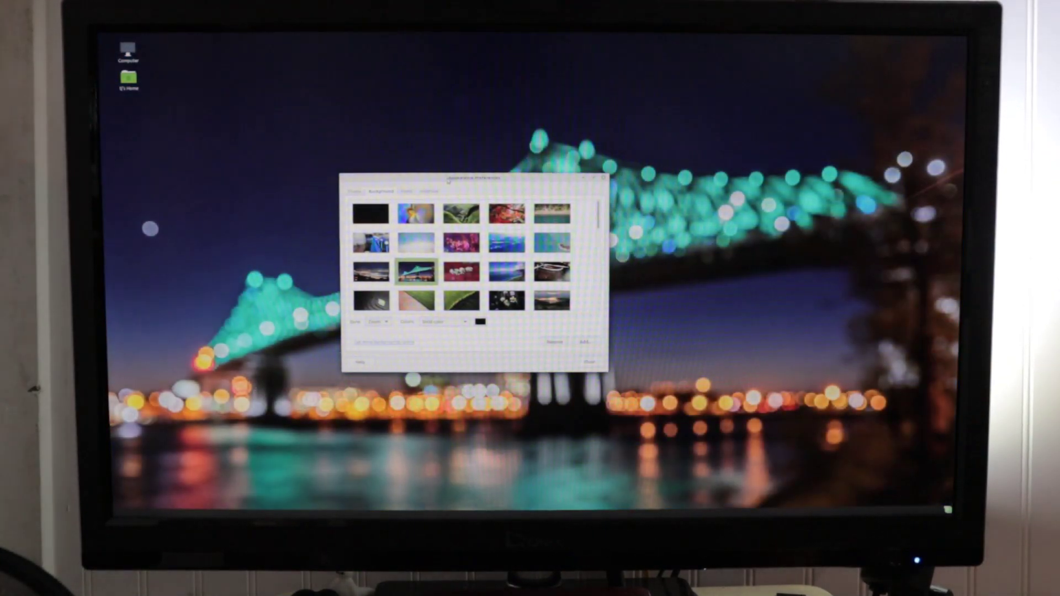
{"action": "left_click_drag", "start_coordinate": [474, 178], "coordinate": [704, 244]}
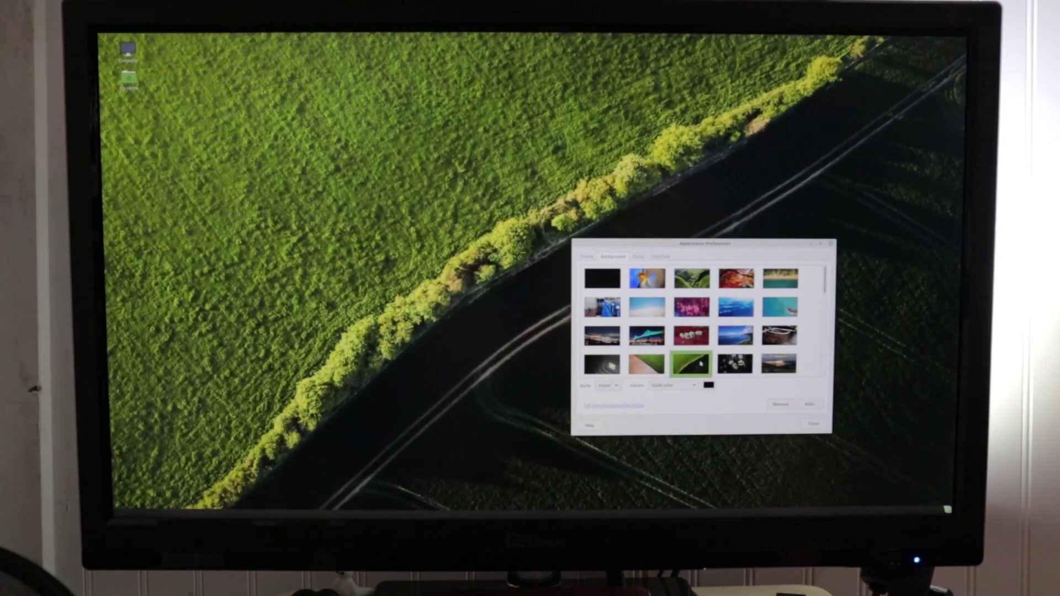
{"action": "left_click", "coordinate": [643, 258]}
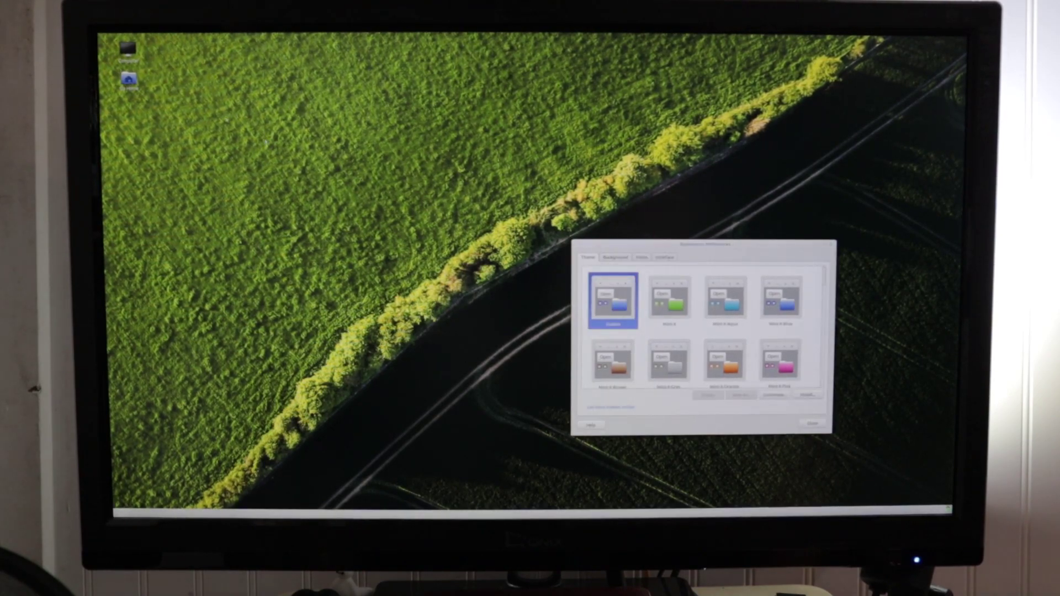
{"action": "scroll", "coordinate": [704, 340], "scroll_direction": "down", "scroll_amount": 4}
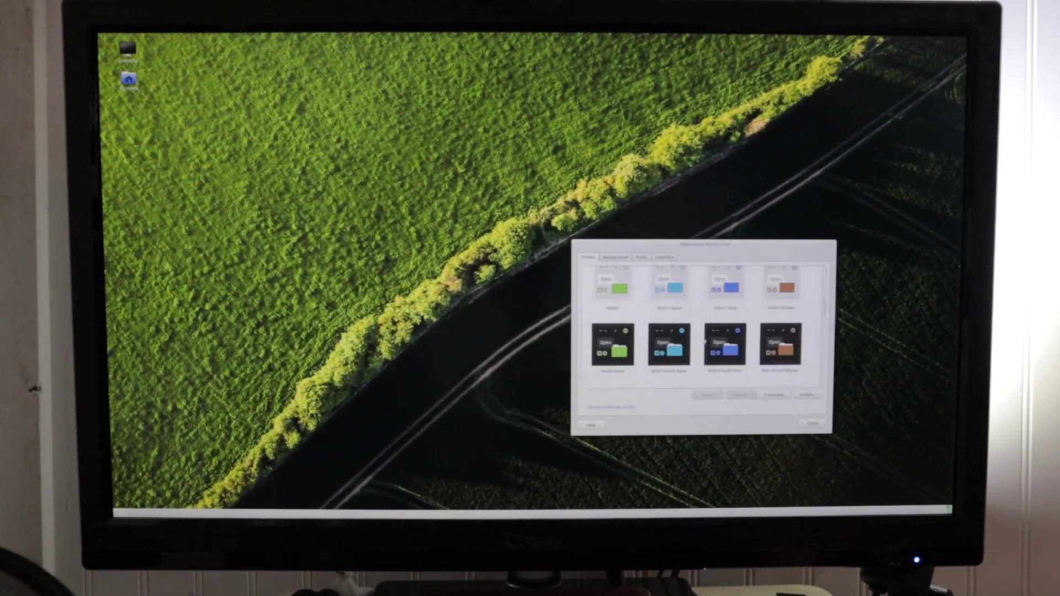
Apply the Mint-Y-Dark-Blue theme
{"action": "left_click", "coordinate": [724, 345]}
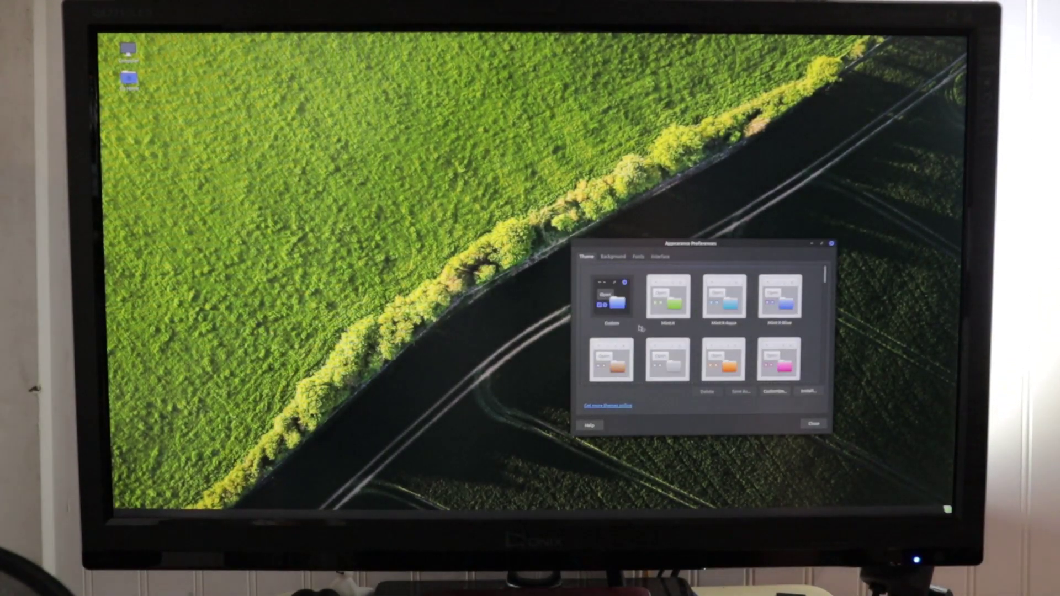
{"action": "scroll", "coordinate": [700, 317], "scroll_direction": "down", "scroll_amount": 3}
{"action": "scroll", "coordinate": [733, 326], "scroll_direction": "down", "scroll_amount": 3}
{"action": "scroll", "coordinate": [733, 325], "scroll_direction": "down", "scroll_amount": 3}
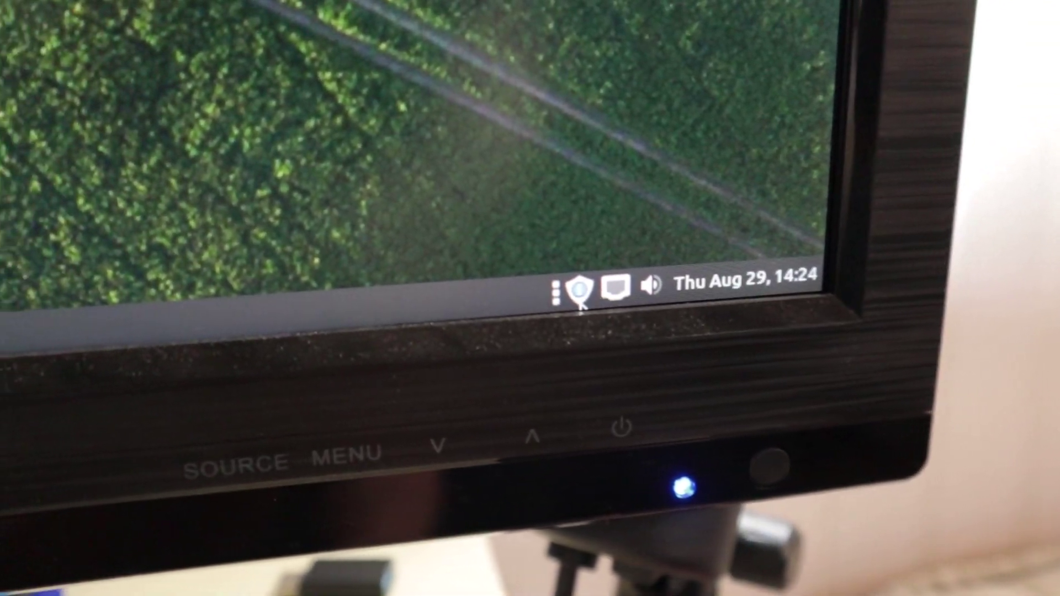
Show the volume level from the tray icon, then dismiss it
{"action": "left_click", "coordinate": [663, 279]}
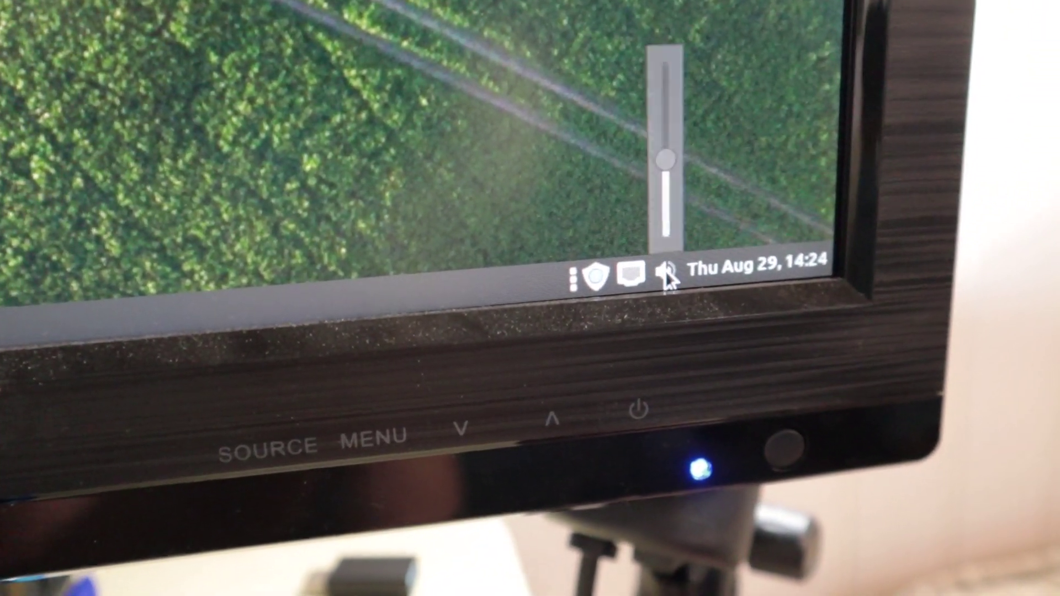
{"action": "left_click", "coordinate": [523, 387]}
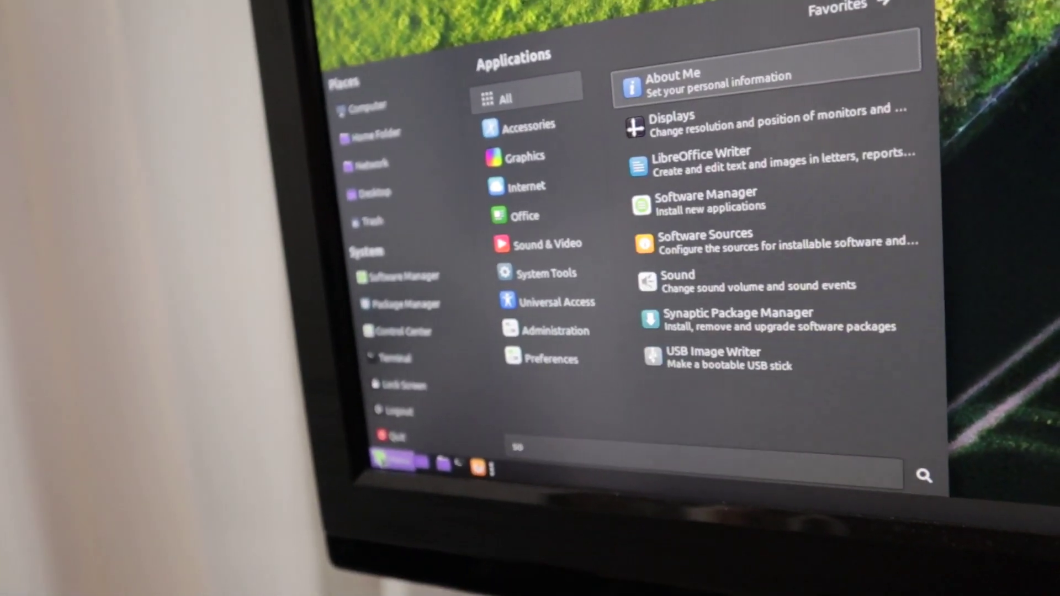
{"action": "type", "text": "ft"}
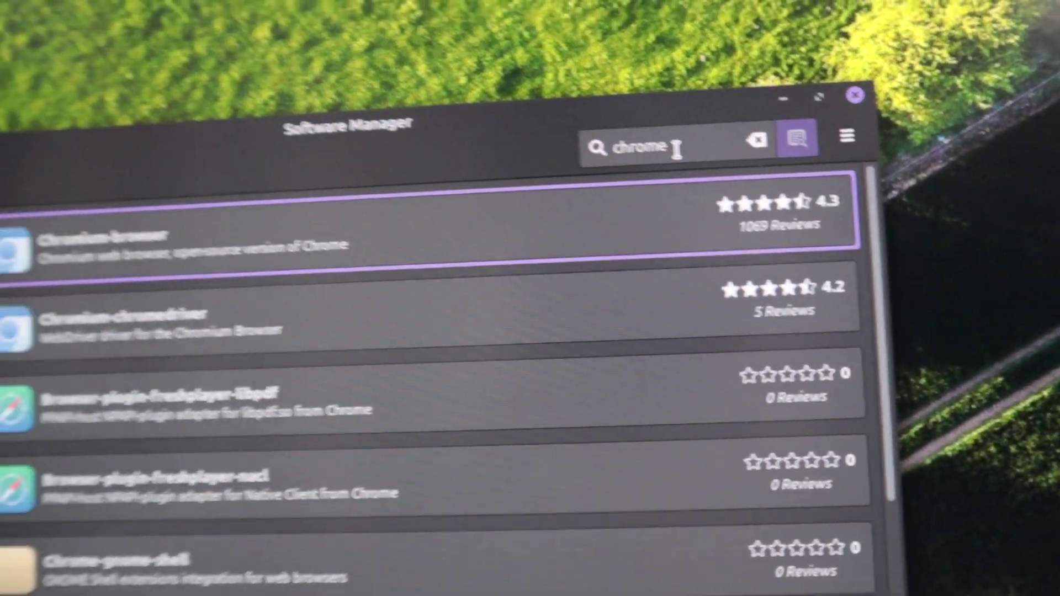
Clear the 'chrome' search text with Backspace
{"action": "key", "text": "BackSpace"}
{"action": "key", "text": "BackSpace"}
{"action": "key", "text": "BackSpace"}
{"action": "key", "text": "BackSpace"}
{"action": "key", "text": "BackSpace"}
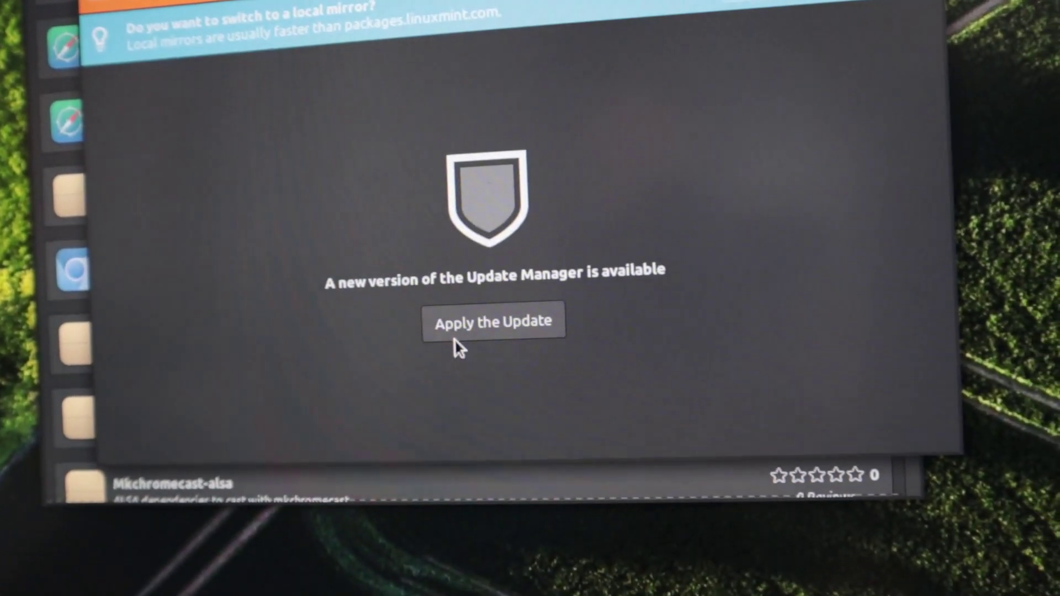
Apply the Update Manager self-update, bringing up the password prompt
{"action": "left_click", "coordinate": [575, 446]}
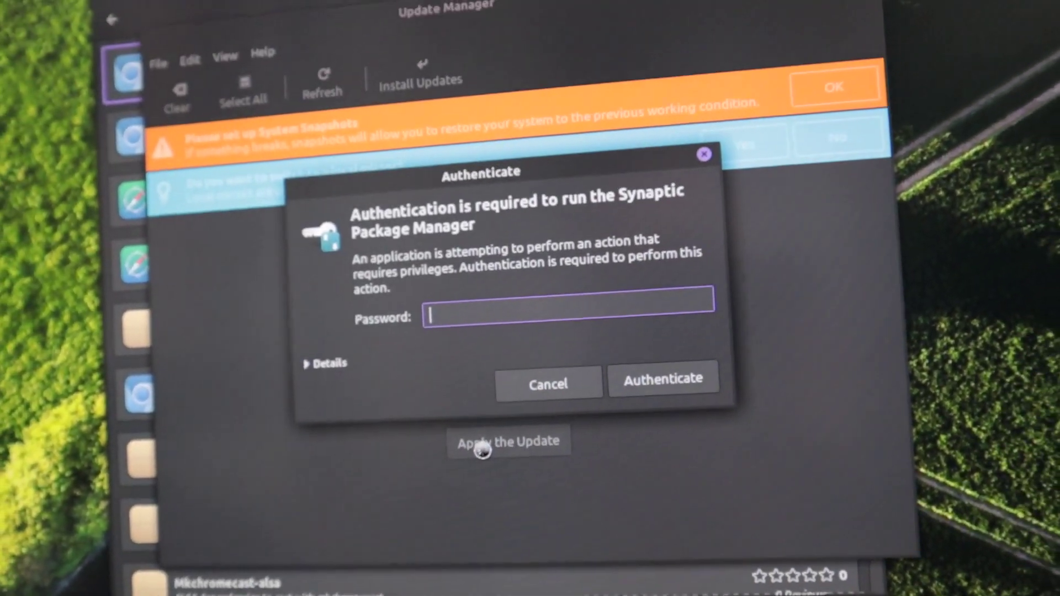